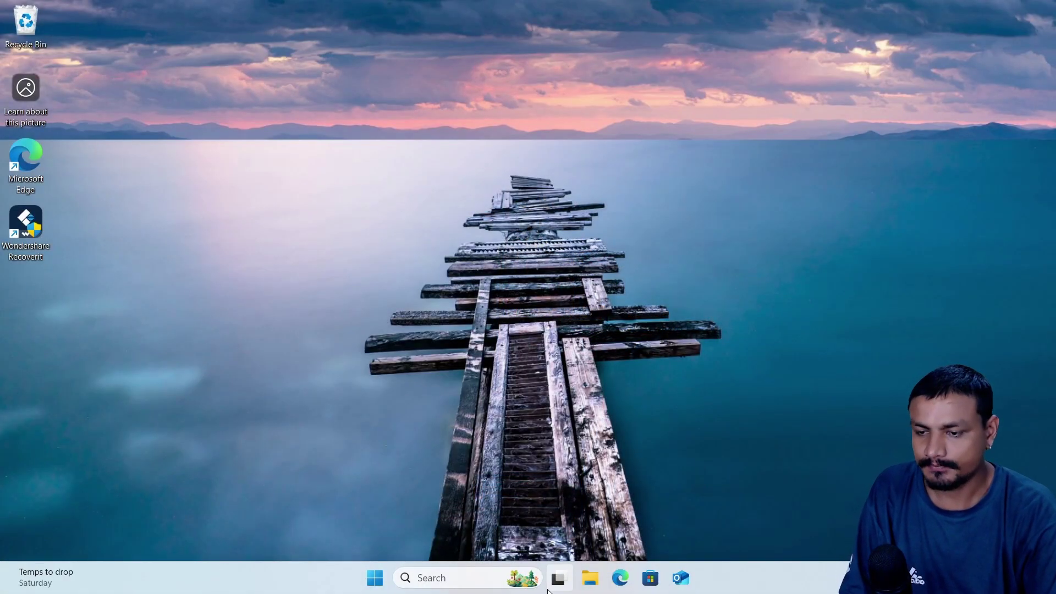
Open USB Drive (F:) in File Explorer and look over its nine files.
left_click(559, 578)
left_click(558, 578)
left_click(590, 578)
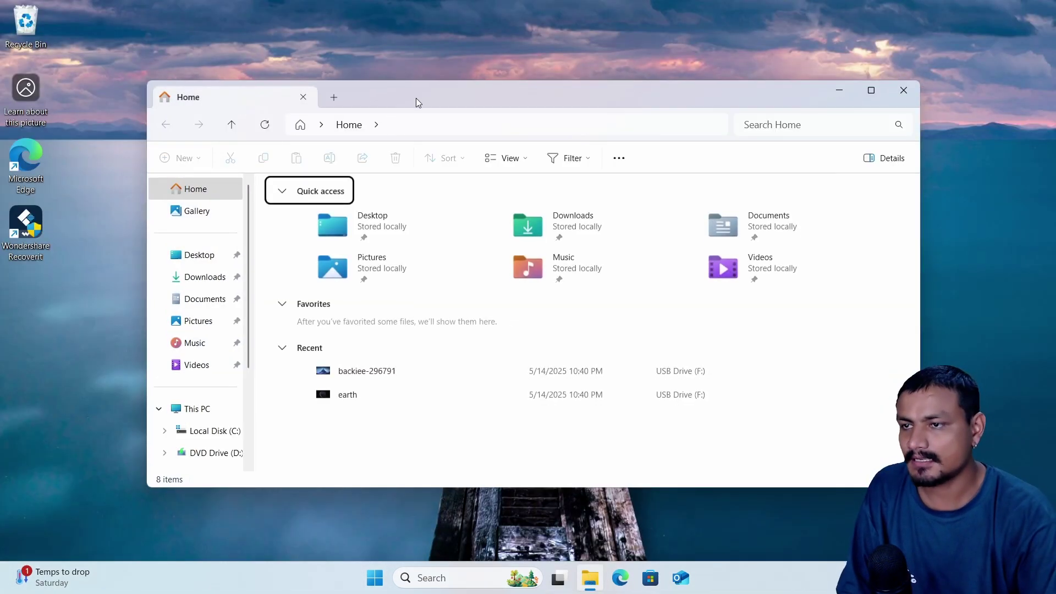
left_click_drag(417, 97, 381, 55)
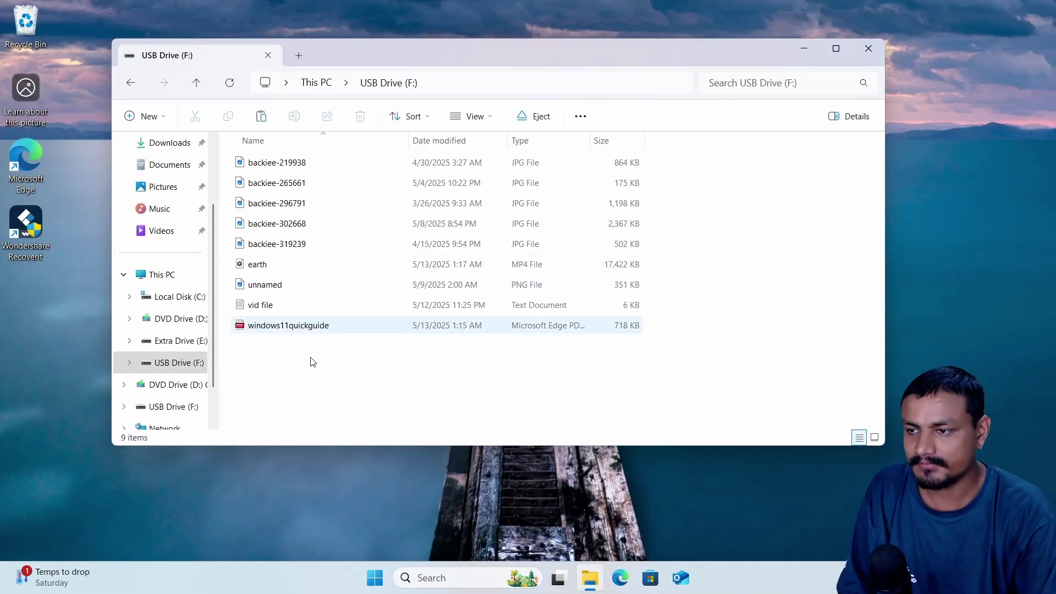
left_click_drag(291, 380, 329, 159)
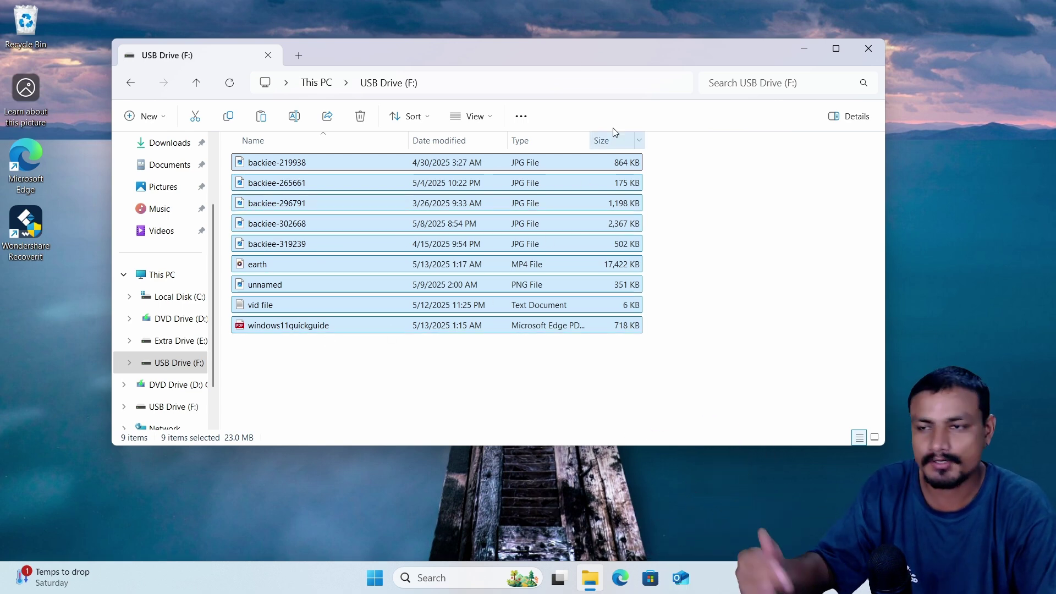
left_click(301, 396)
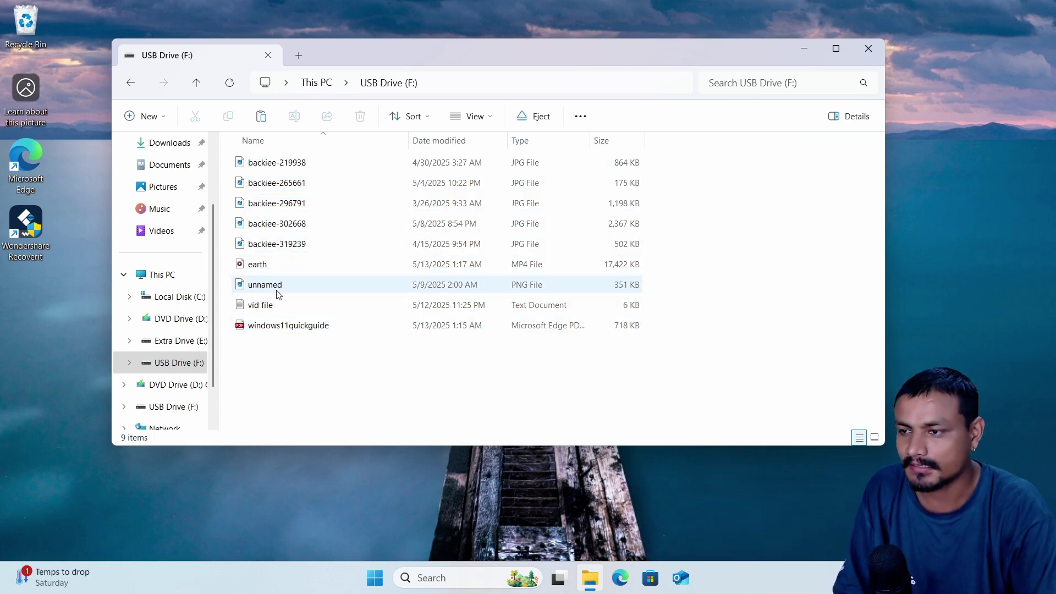
Page through the JPG photos from backiee-219938 to backiee-319239 in the photo viewer.
double_click(314, 164)
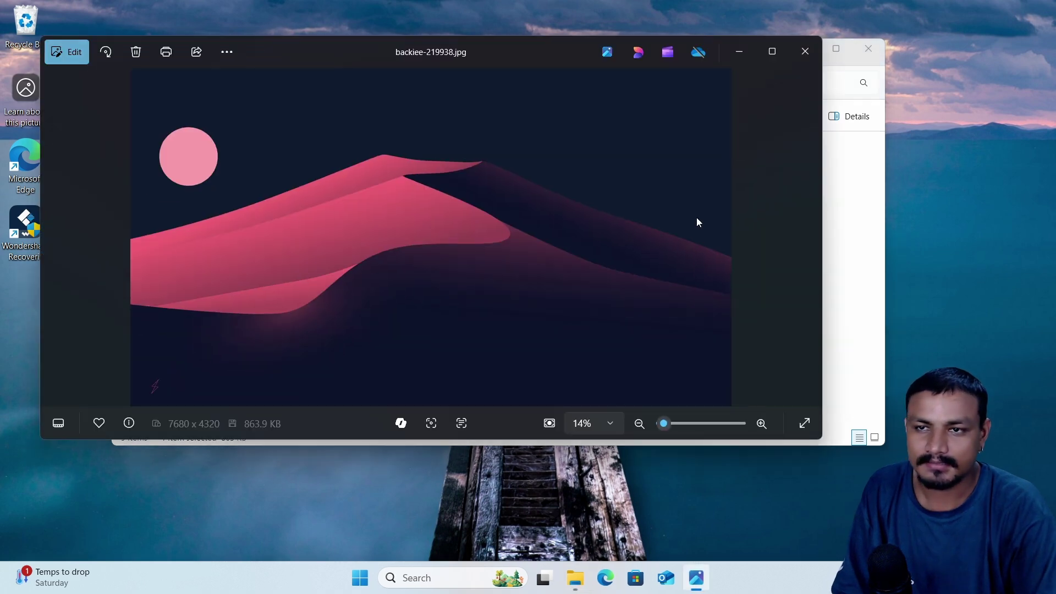
left_click(809, 238)
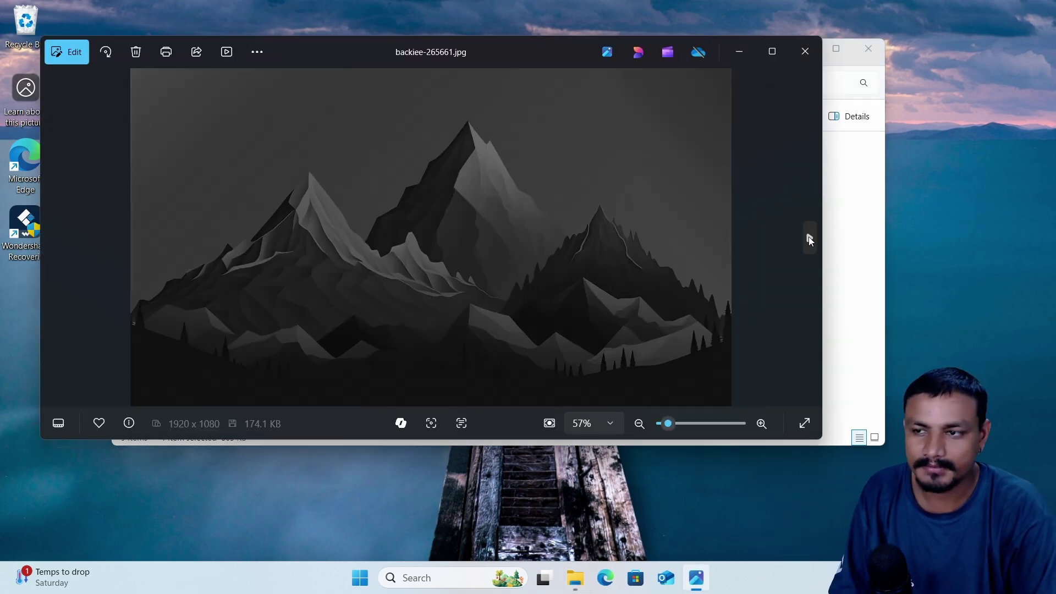
left_click(809, 238)
left_click(809, 238)
left_click(809, 238)
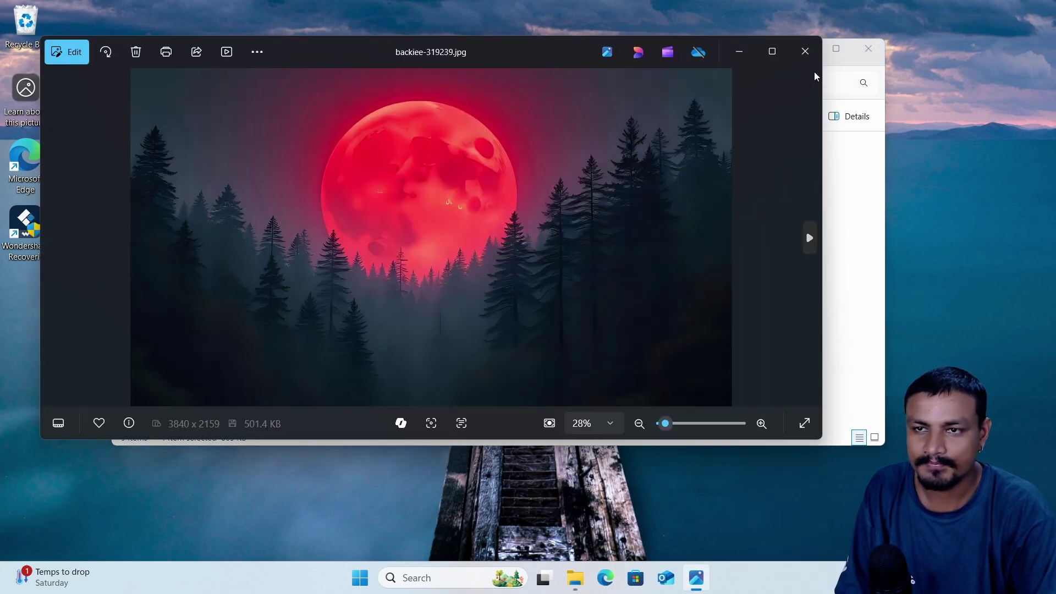
left_click(815, 65)
Play the earth MP4 video, view the unnamed PNG image, then select the vid file document.
double_click(266, 266)
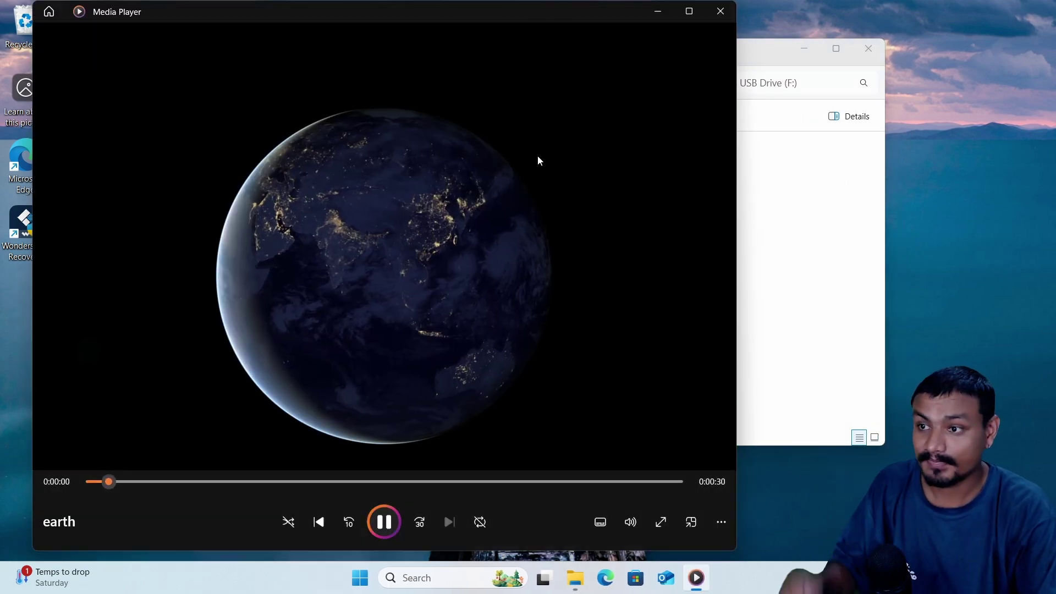
left_click(720, 11)
left_click(301, 289)
double_click(301, 291)
left_click(810, 55)
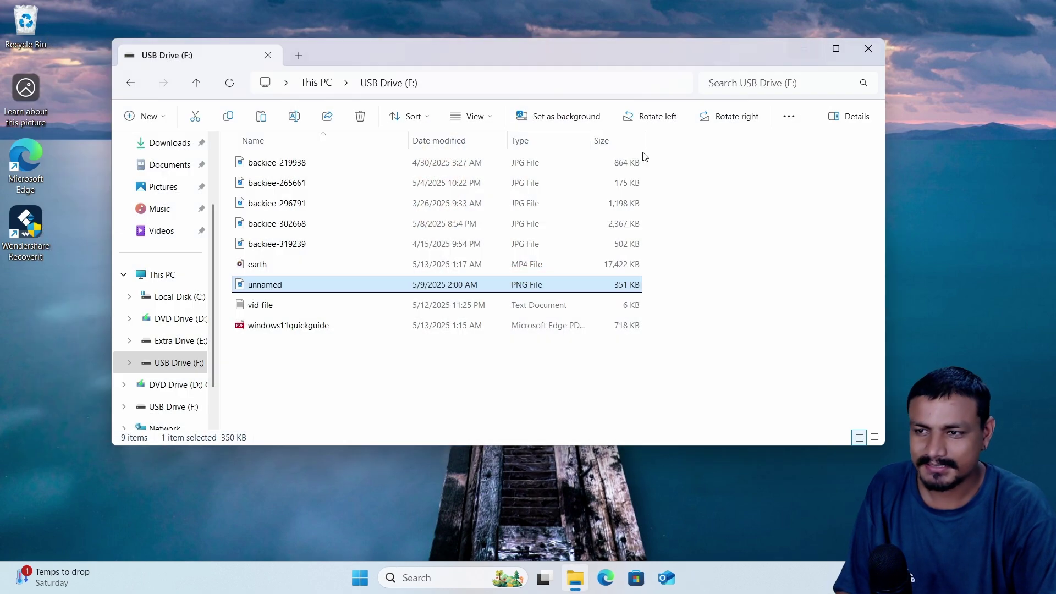
left_click(348, 306)
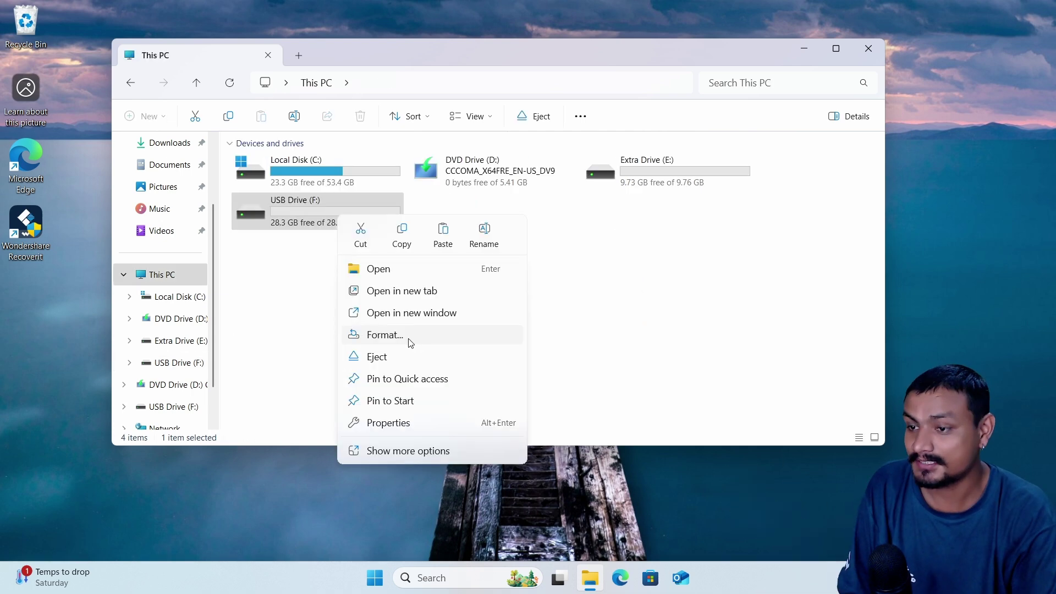
Quick-format USB Drive (F:) as NTFS, confirming the erase warning.
left_click(393, 333)
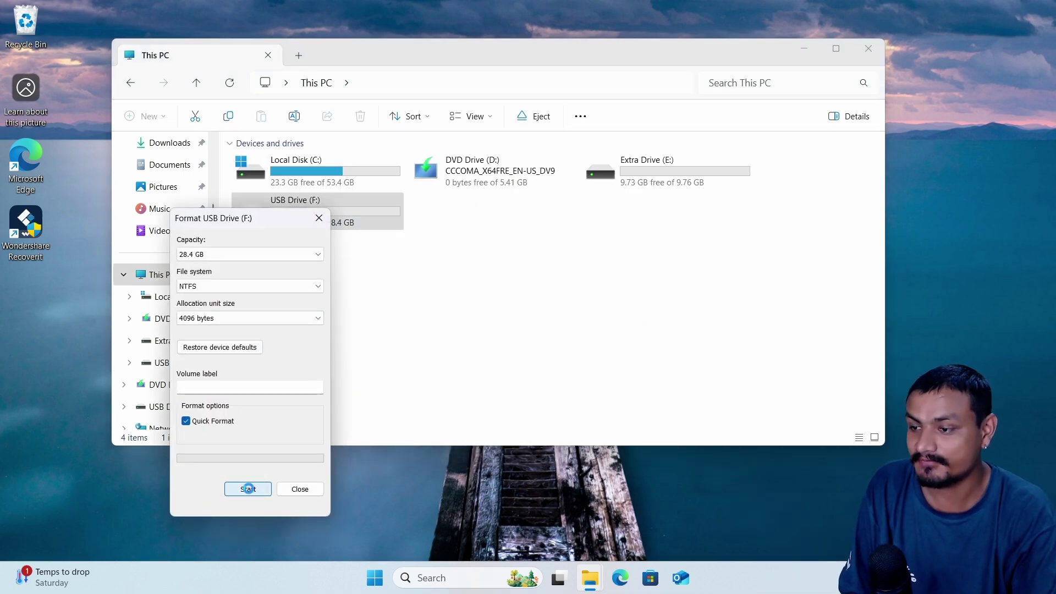
left_click(563, 289)
left_click(608, 285)
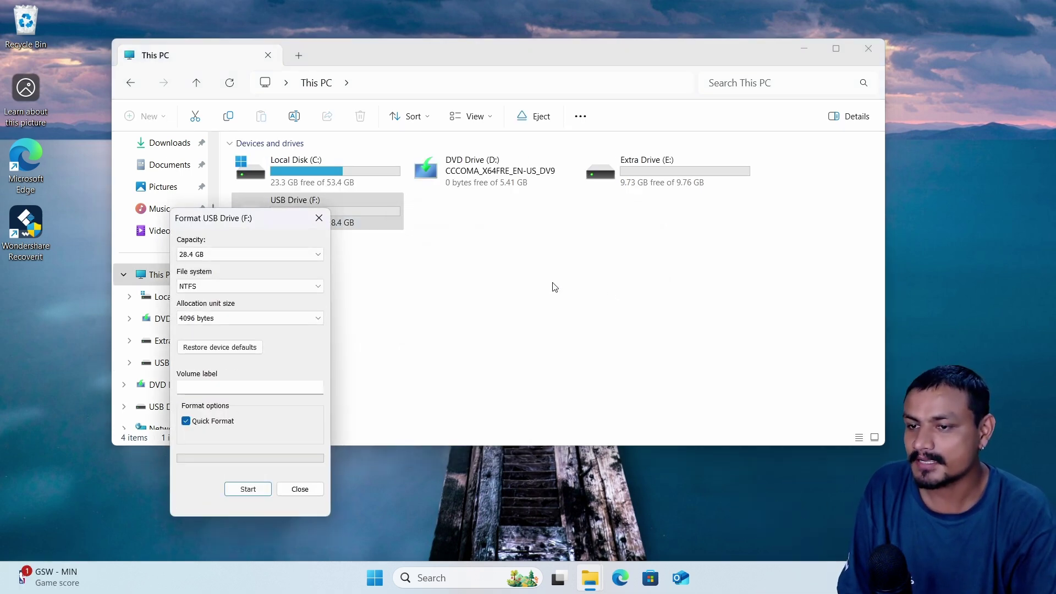
left_click(318, 220)
Open the now-empty USB Drive (F:), then minimize File Explorer.
double_click(318, 211)
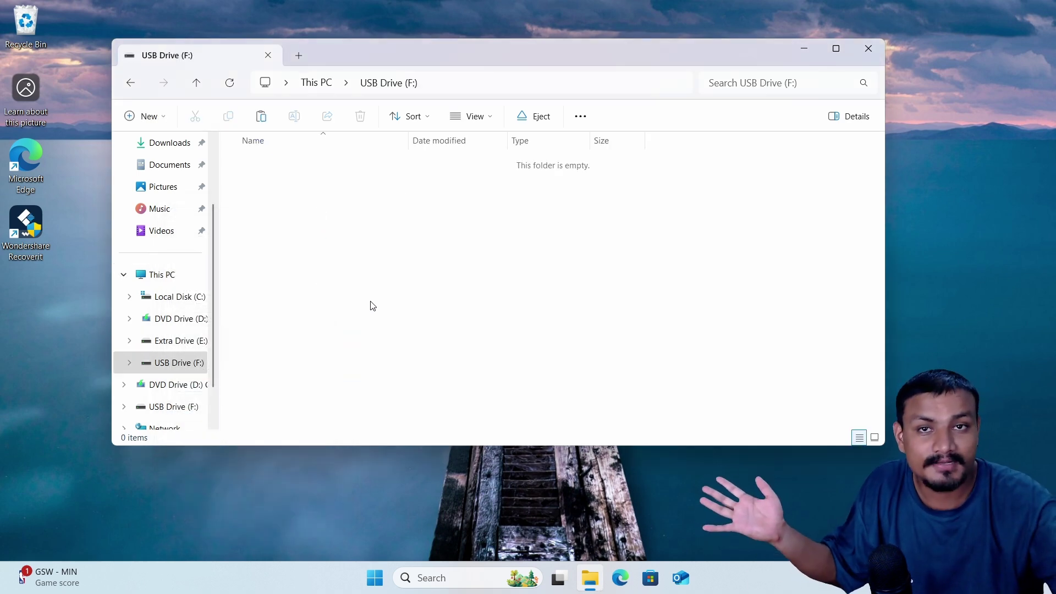
left_click_drag(508, 61, 531, 66)
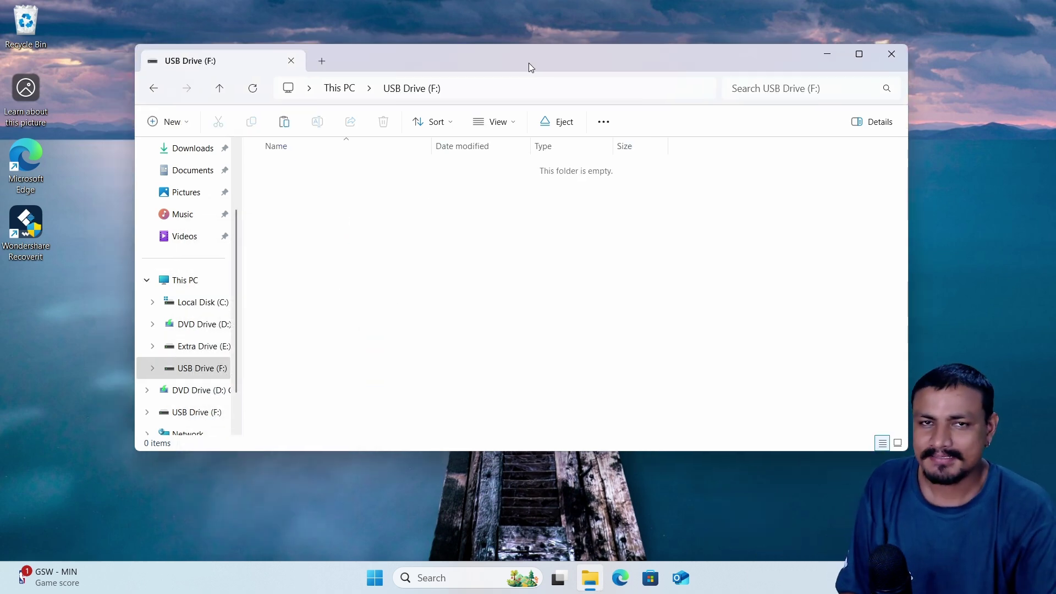
left_click_drag(238, 279, 589, 136)
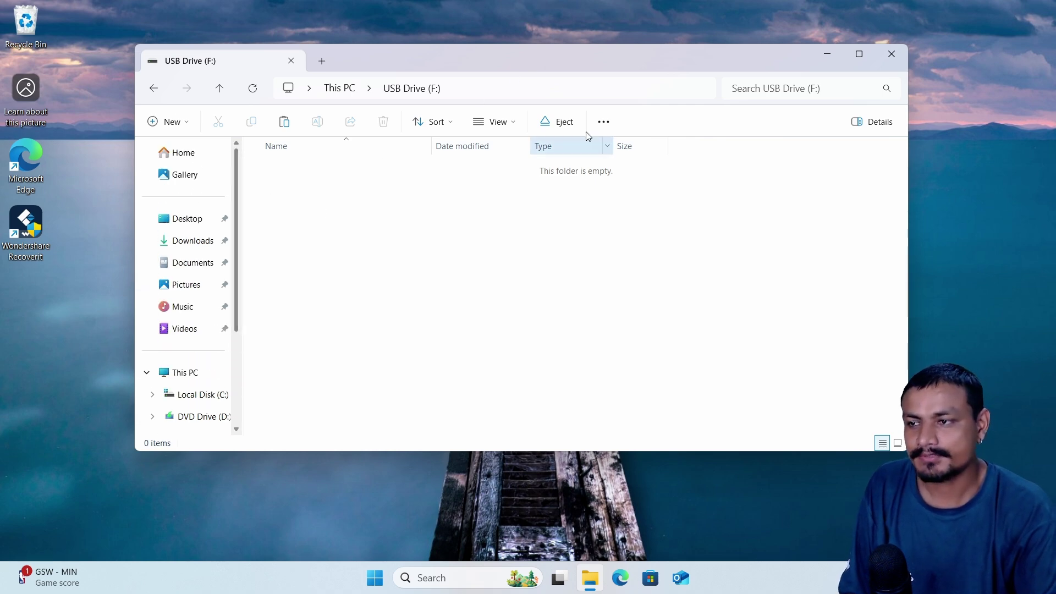
left_click(827, 55)
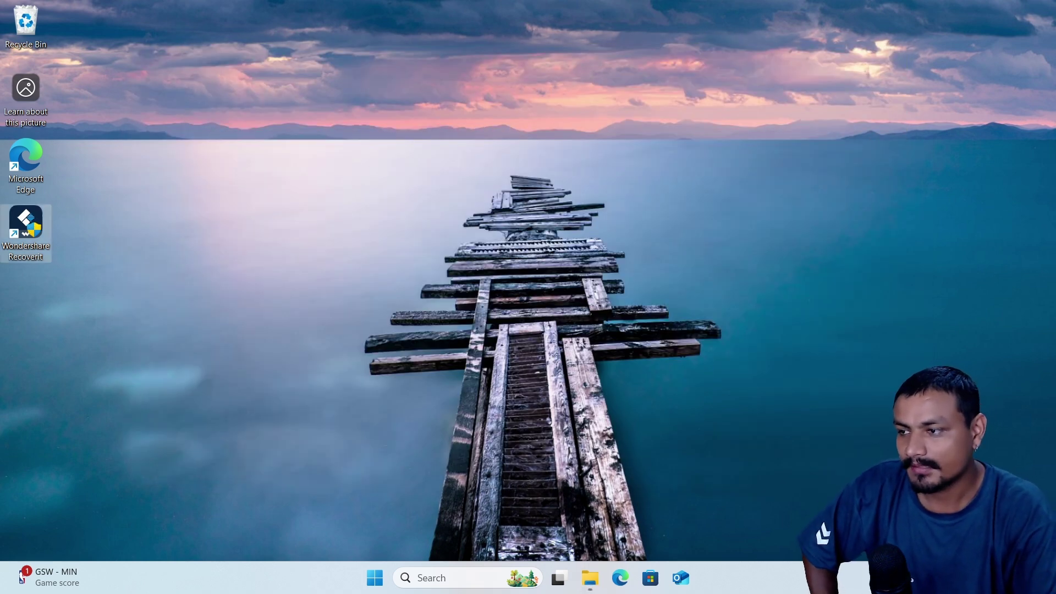
Launch Wondershare Recoverit from the desktop and approve the UAC prompt.
double_click(29, 227)
left_click(491, 412)
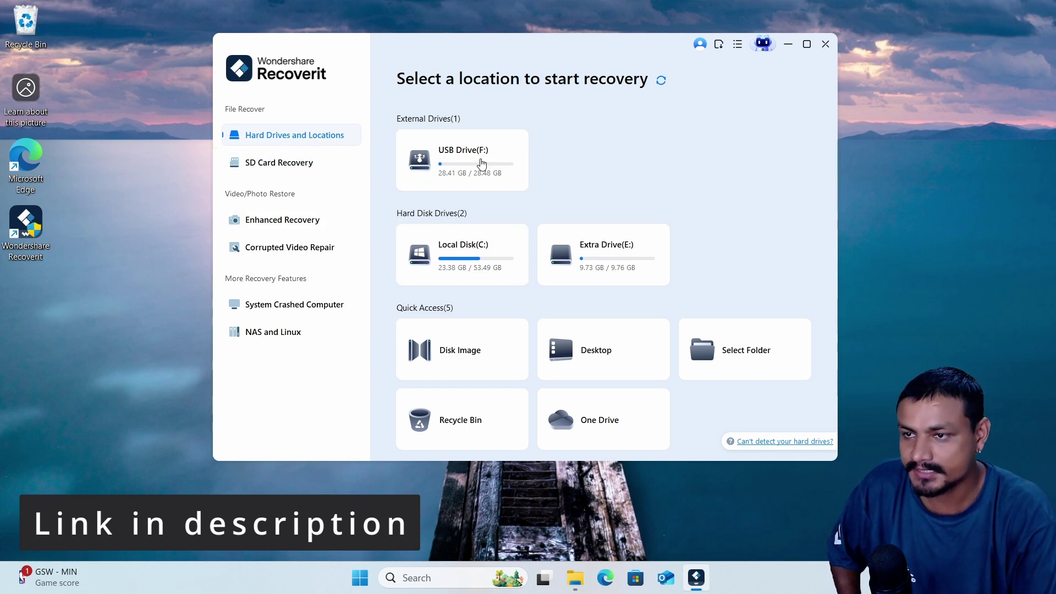
mouse_move(519, 165)
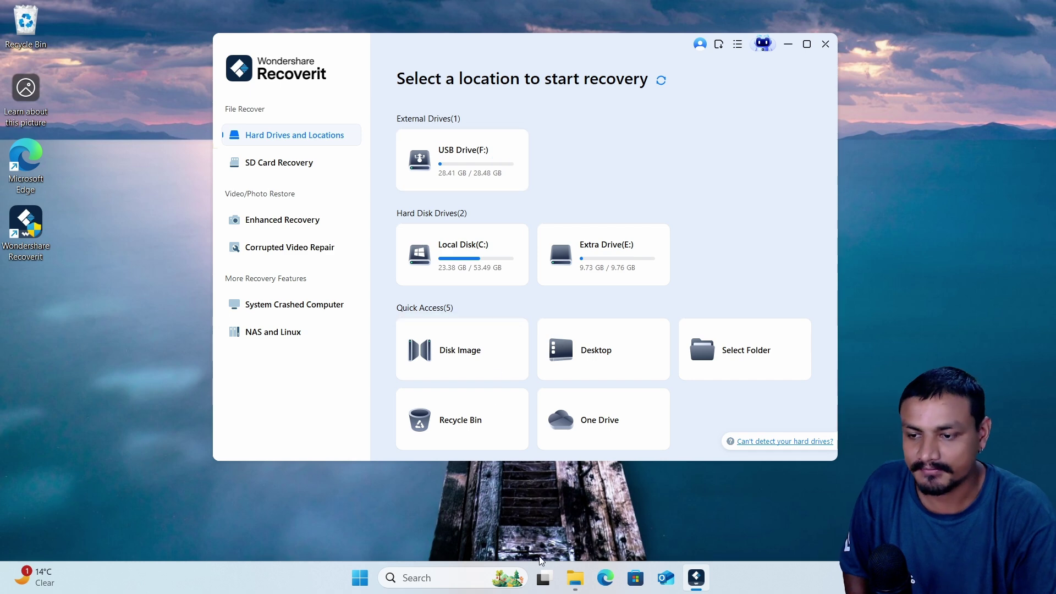
Check in File Explorer that USB Drive (F:) is empty, then close it.
left_click(576, 579)
scroll(200, 365, "down", 3)
scroll(207, 307, "up", 3)
scroll(197, 328, "down", 3)
scroll(207, 307, "up", 3)
left_click(890, 55)
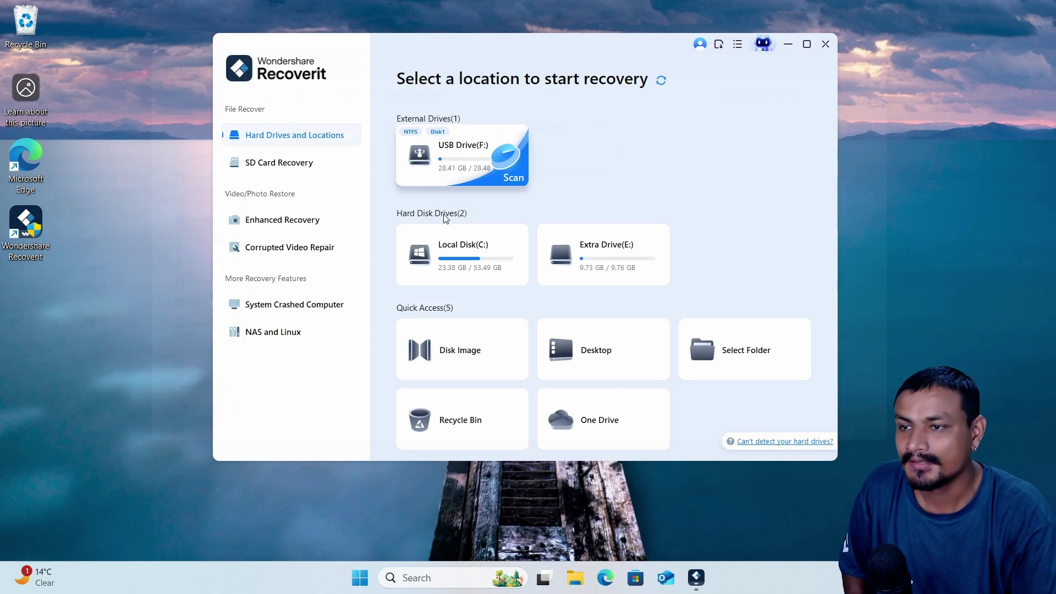
mouse_move(498, 170)
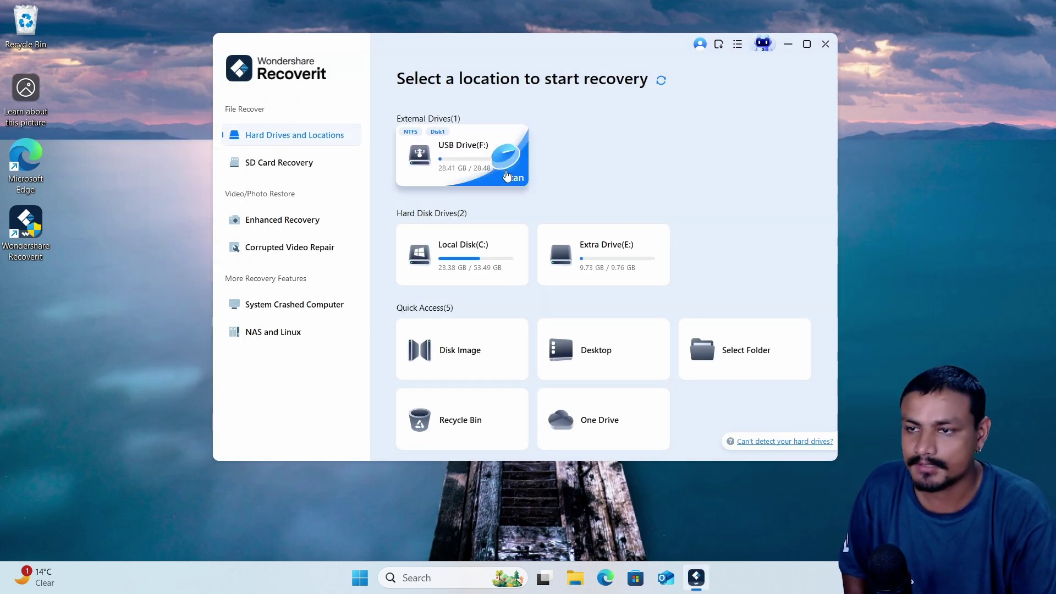
Scan USB Drive (F:); meanwhile open the empty Recycle Bin and close it.
left_click(507, 175)
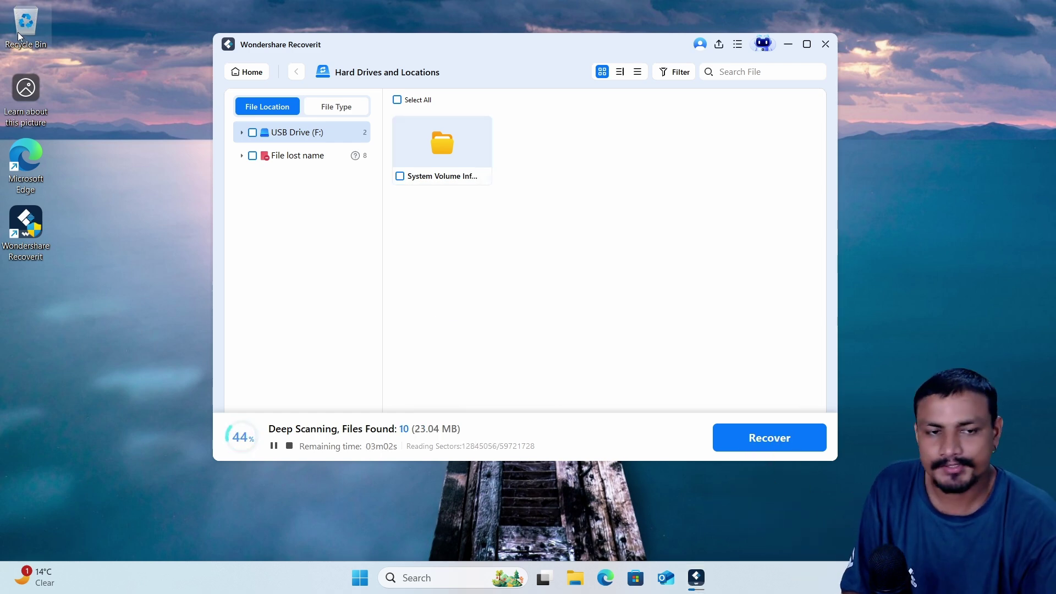
double_click(19, 36)
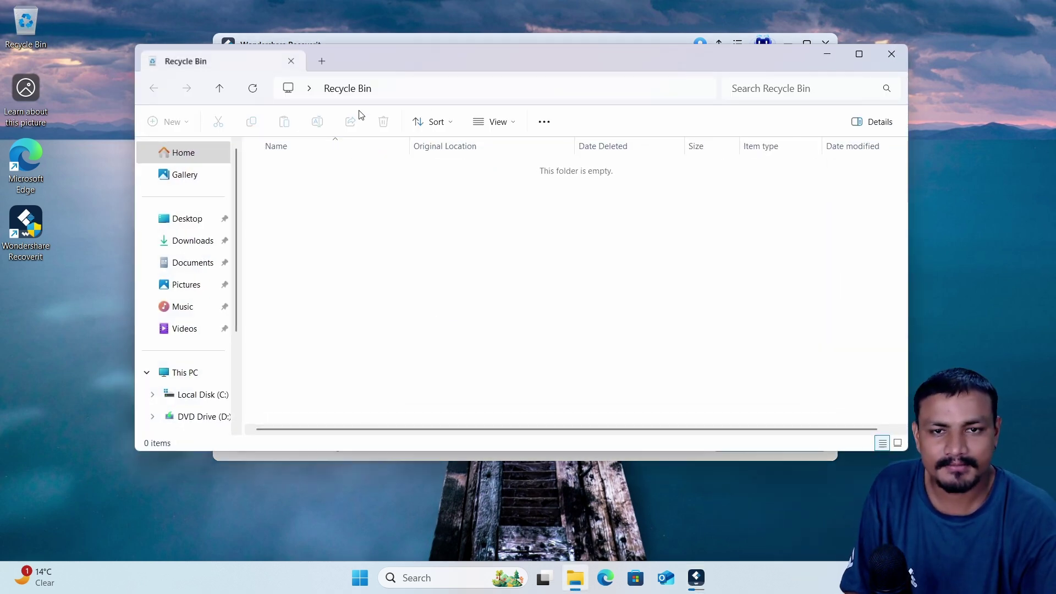
left_click_drag(537, 72, 575, 67)
scroll(231, 275, "down", 3)
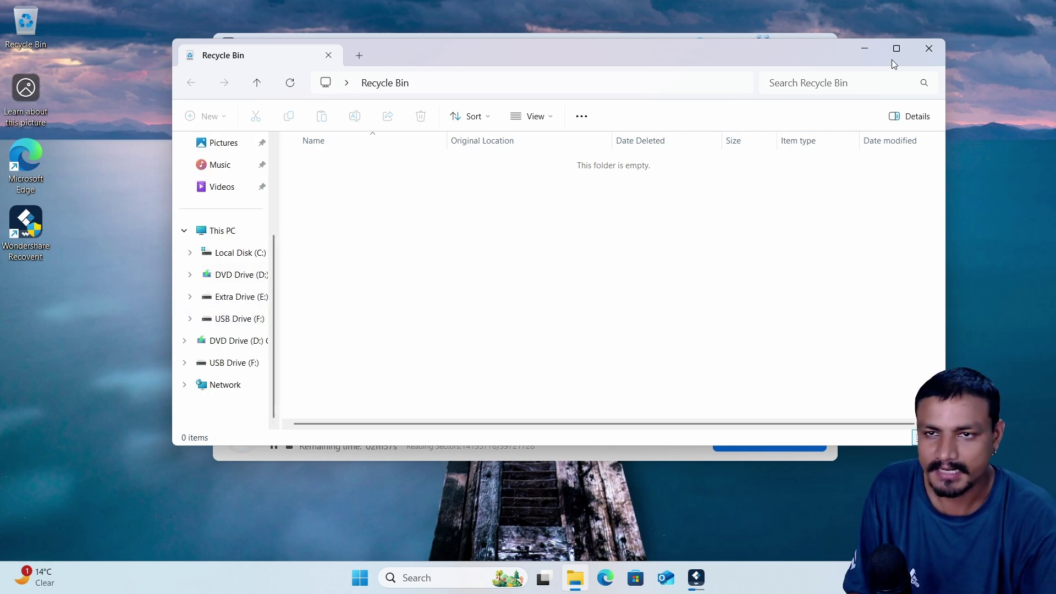
left_click_drag(821, 52, 745, 114)
left_click(762, 112)
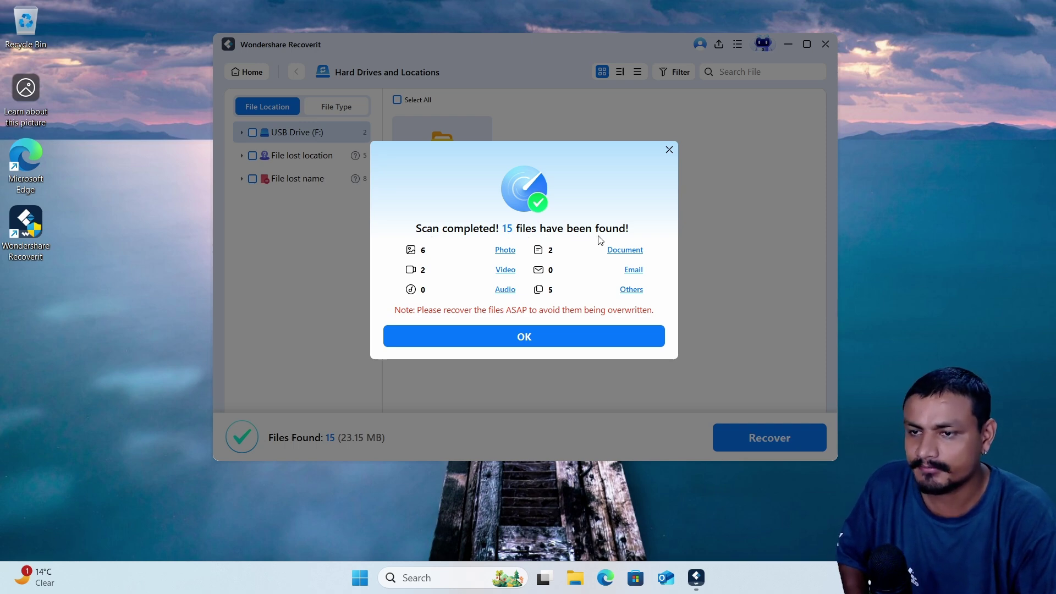
Dismiss the scan summary, open System Volume Information, then switch to the File Type view.
left_click(531, 342)
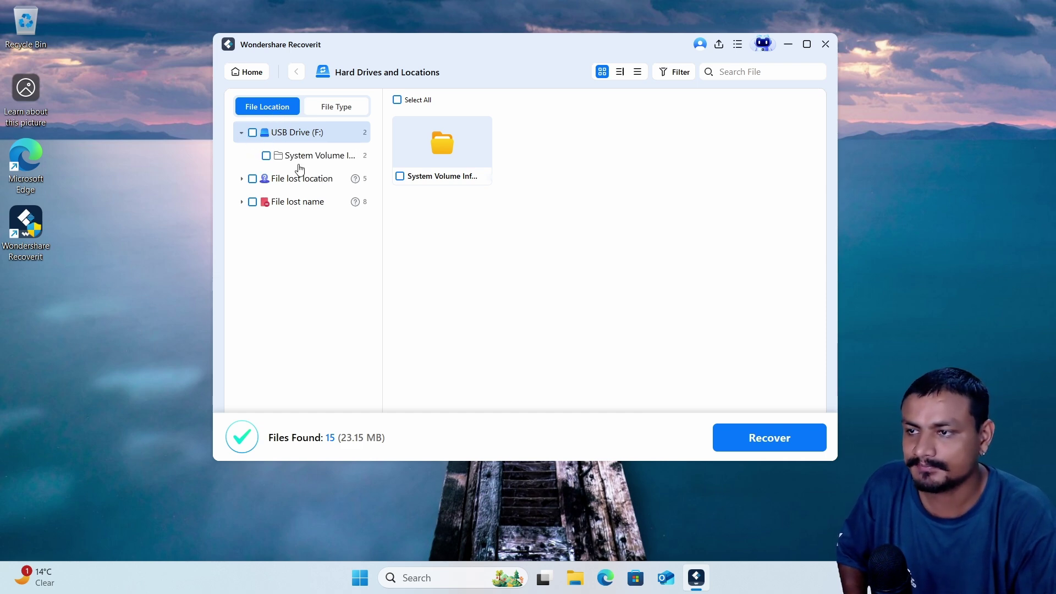
left_click(311, 159)
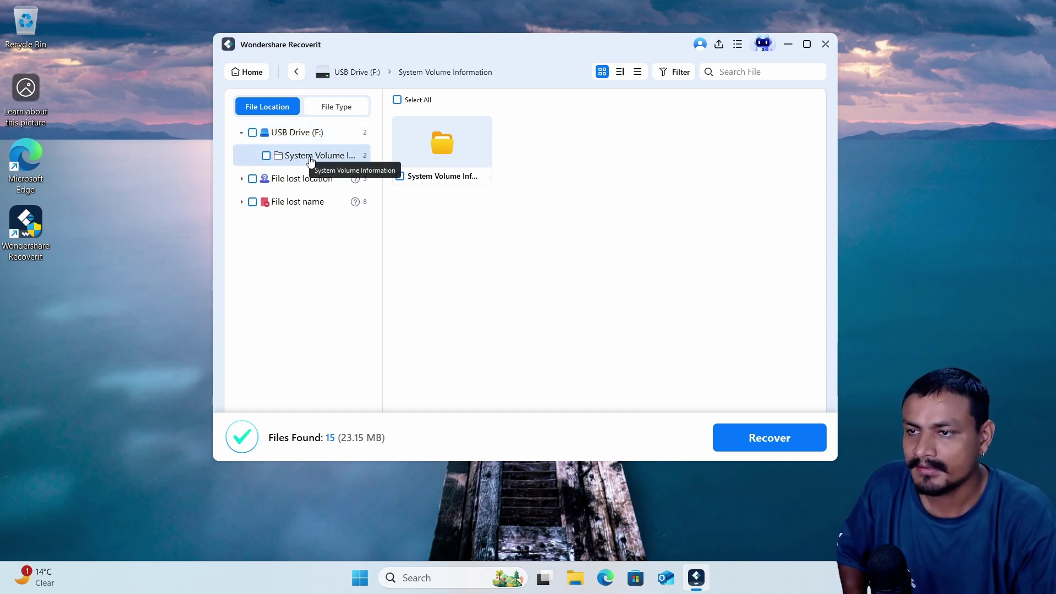
left_click(339, 109)
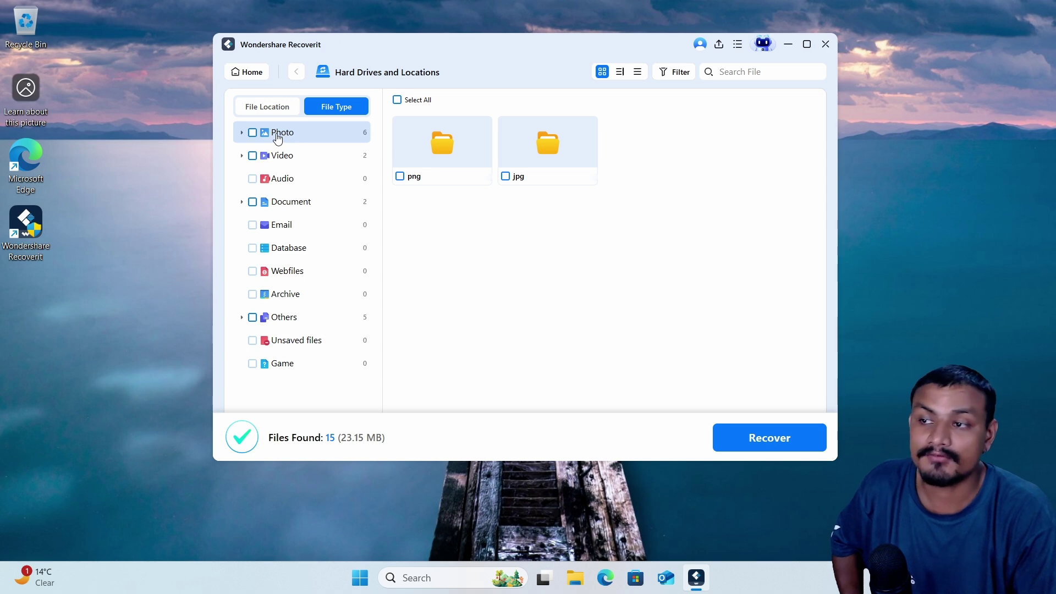
Preview the found png under Photo, then recover it with Extra Drive (E:) as destination.
left_click(242, 133)
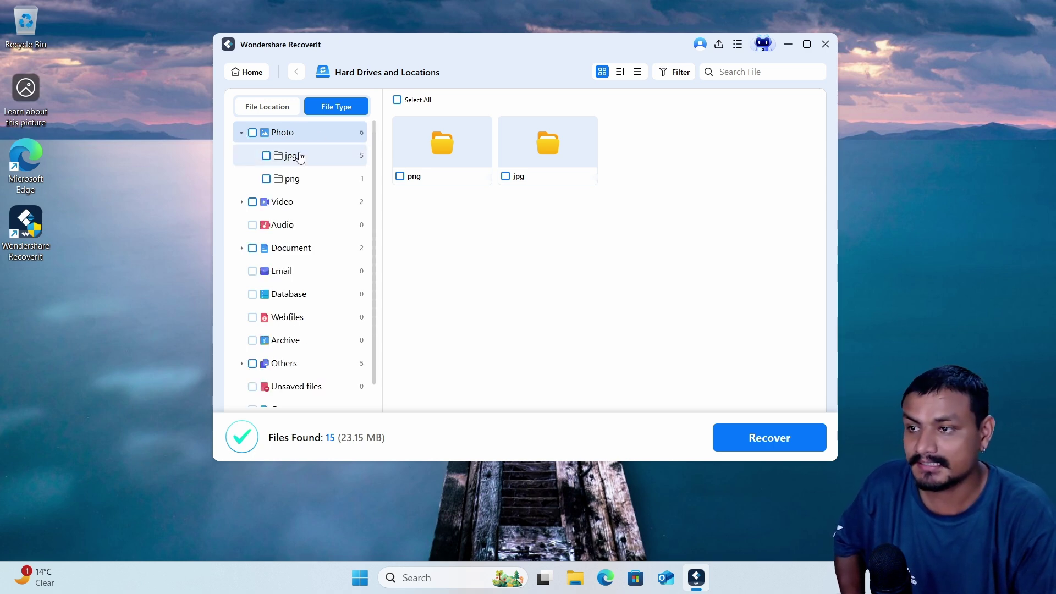
double_click(450, 147)
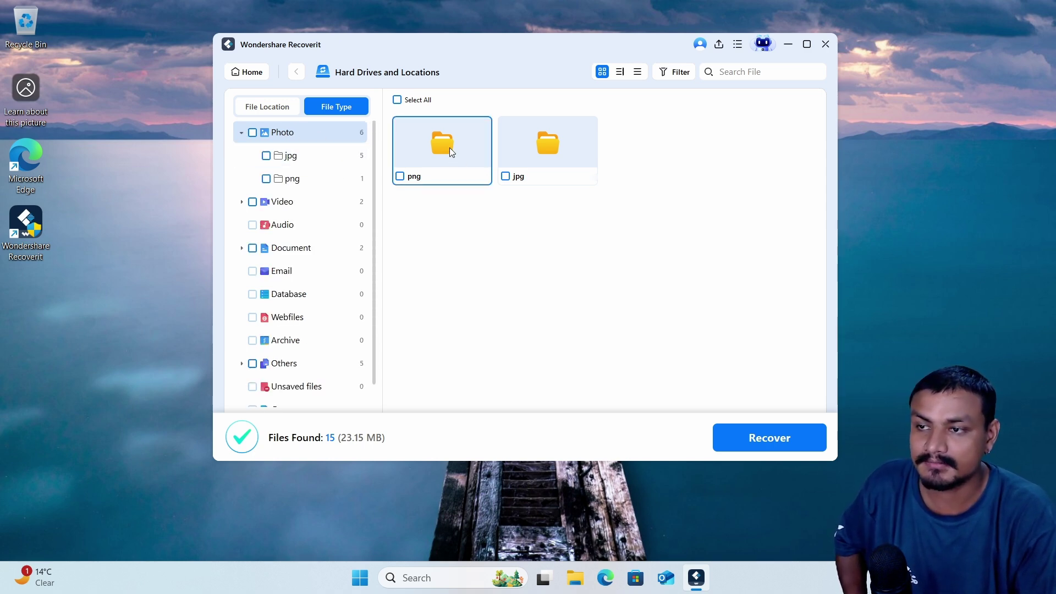
double_click(463, 166)
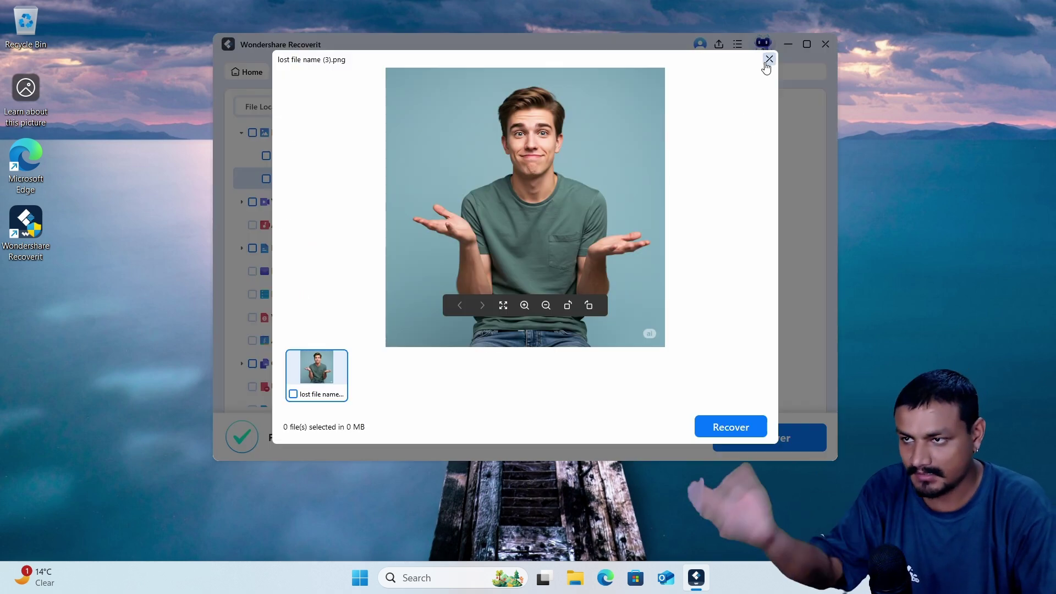
left_click(769, 59)
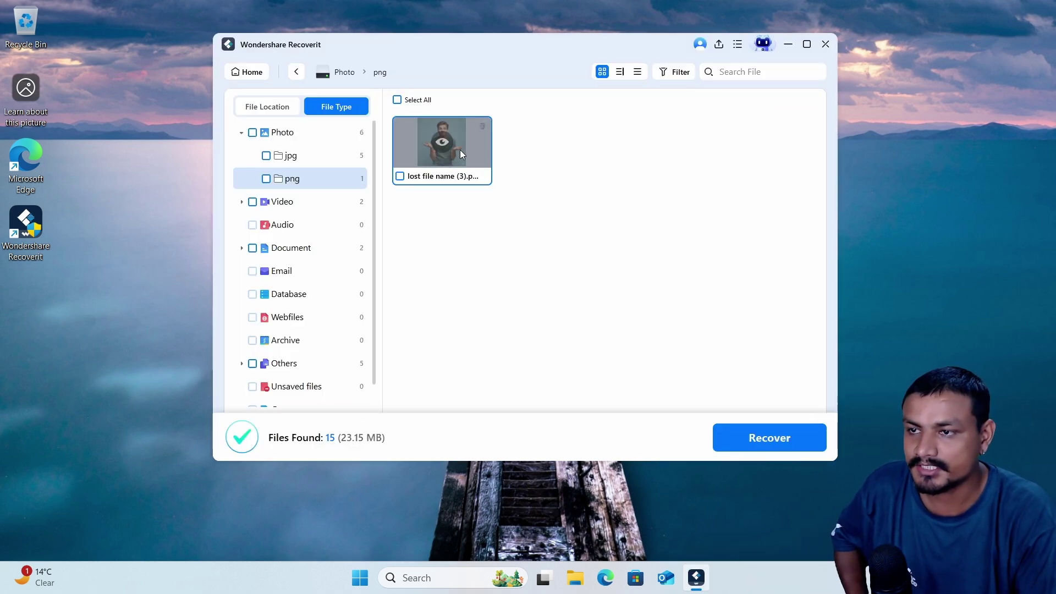
left_click(757, 439)
left_click(436, 225)
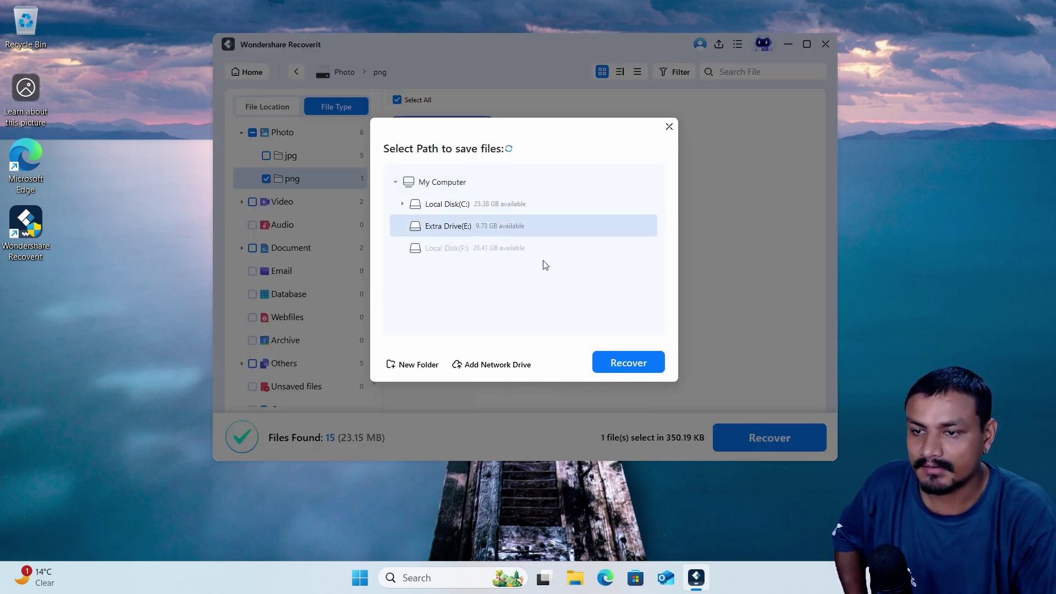
Recover lost file name (3).png to Extra Drive (E:) and open it from Photo > png.
left_click(629, 364)
left_click(456, 280)
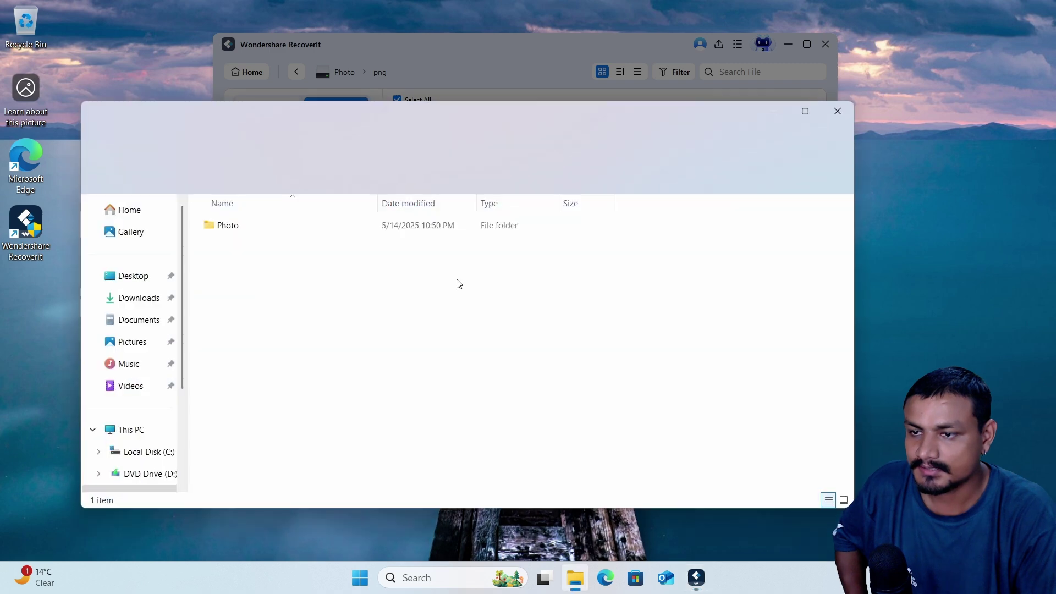
double_click(257, 226)
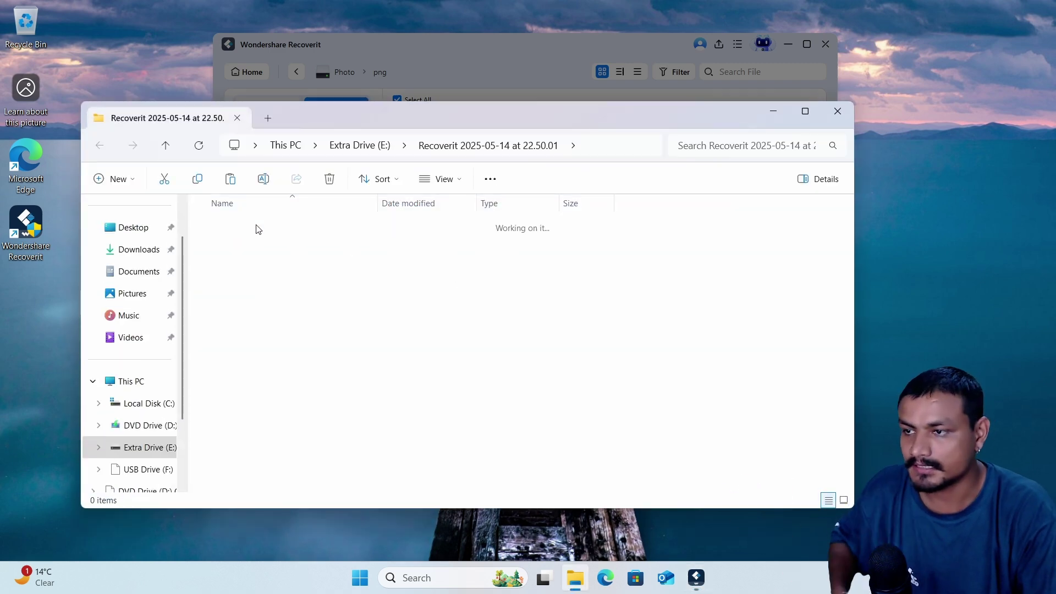
double_click(272, 226)
double_click(235, 229)
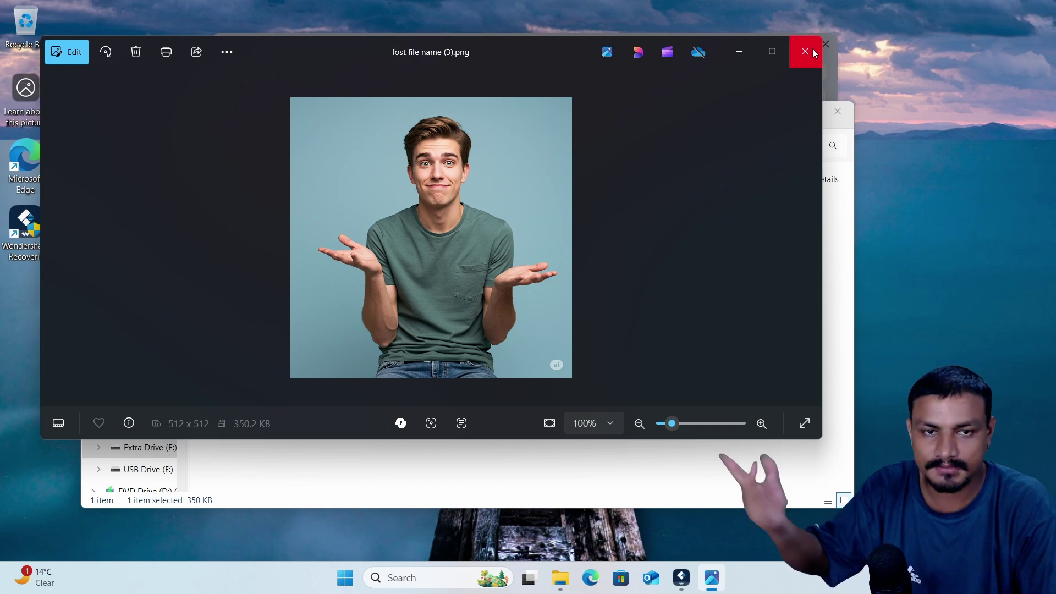
left_click(806, 51)
Close the folder window and message, then preview the red moon jpg image.
left_click(838, 111)
left_click(667, 136)
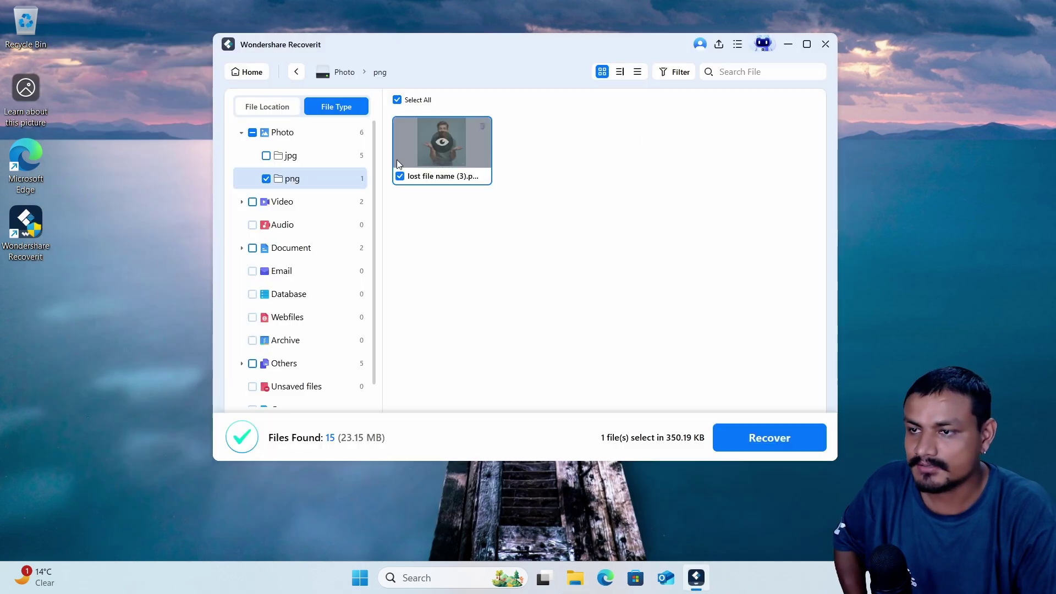
left_click(308, 157)
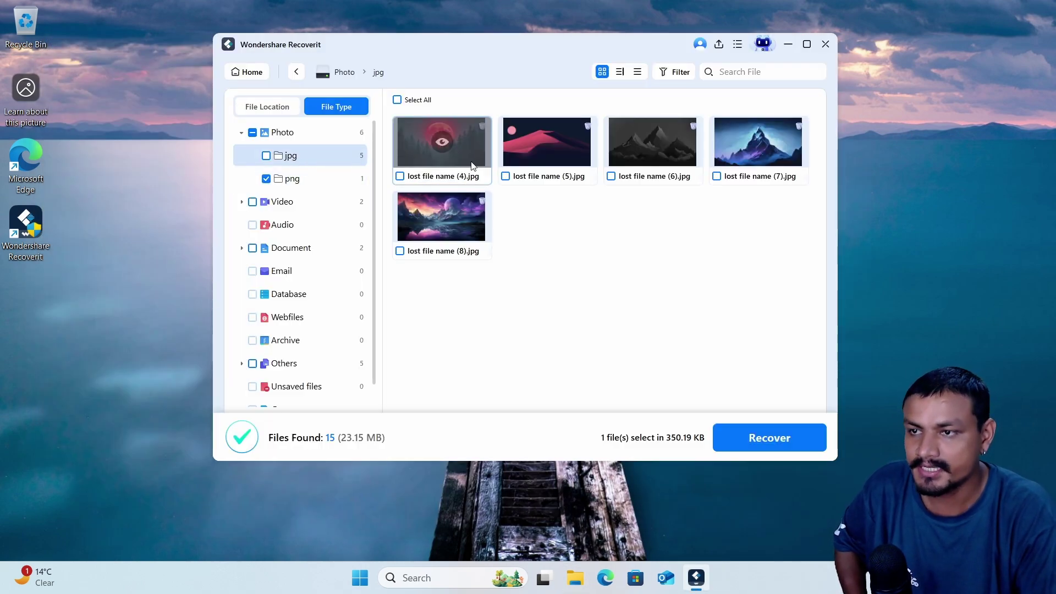
double_click(452, 155)
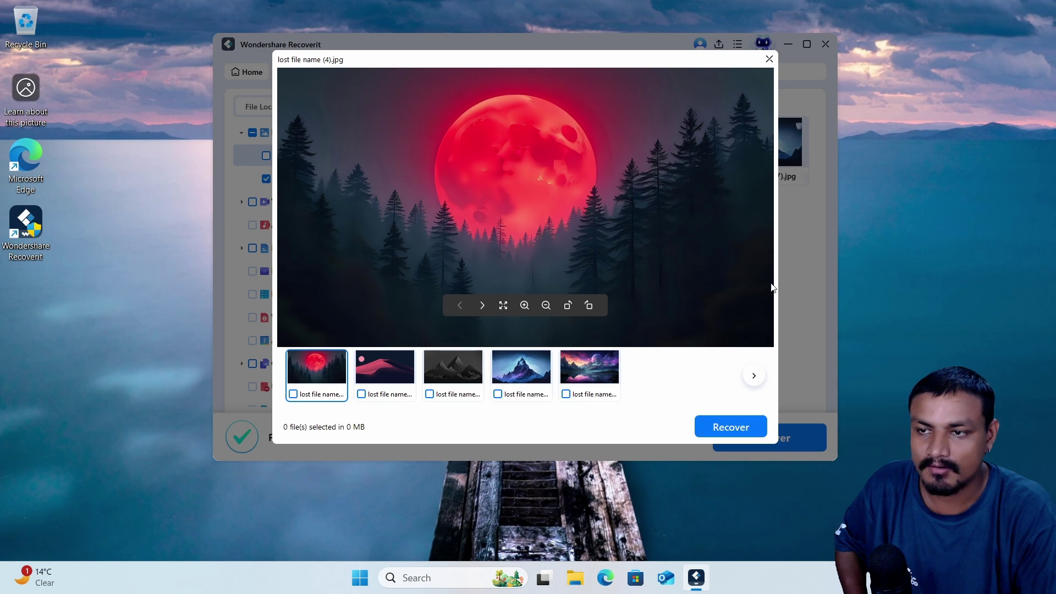
left_click(769, 58)
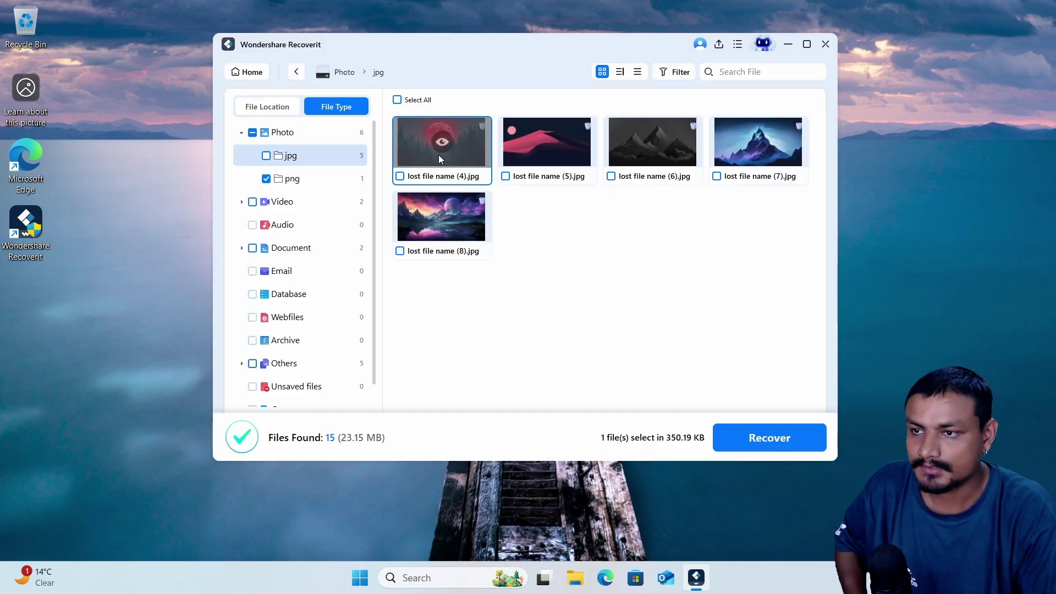
Select all photos, recover them to Extra Drive (E:), and open a recovered jpg.
left_click(397, 99)
left_click(769, 438)
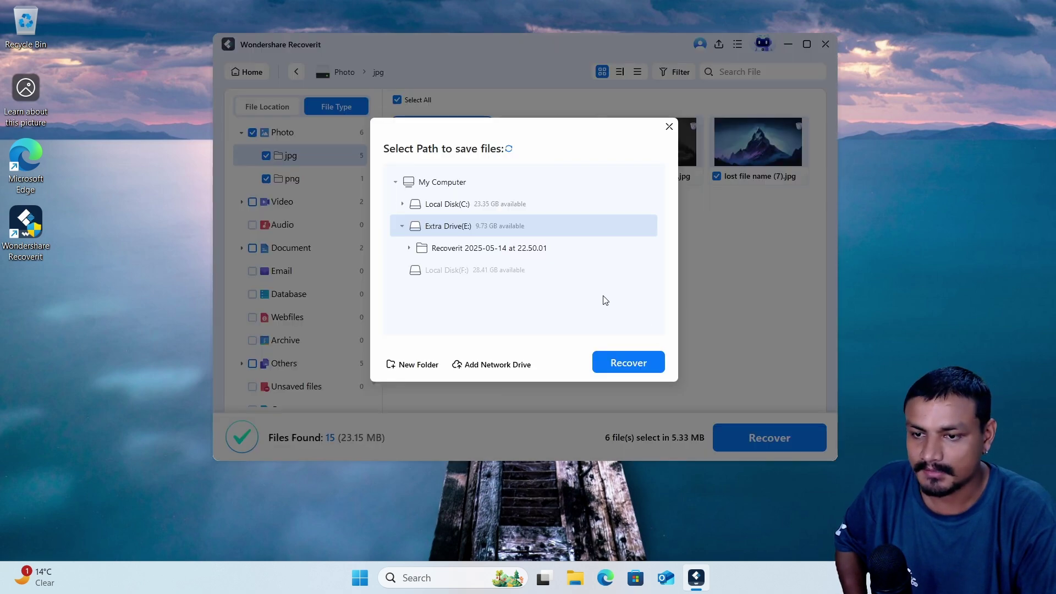
left_click(629, 362)
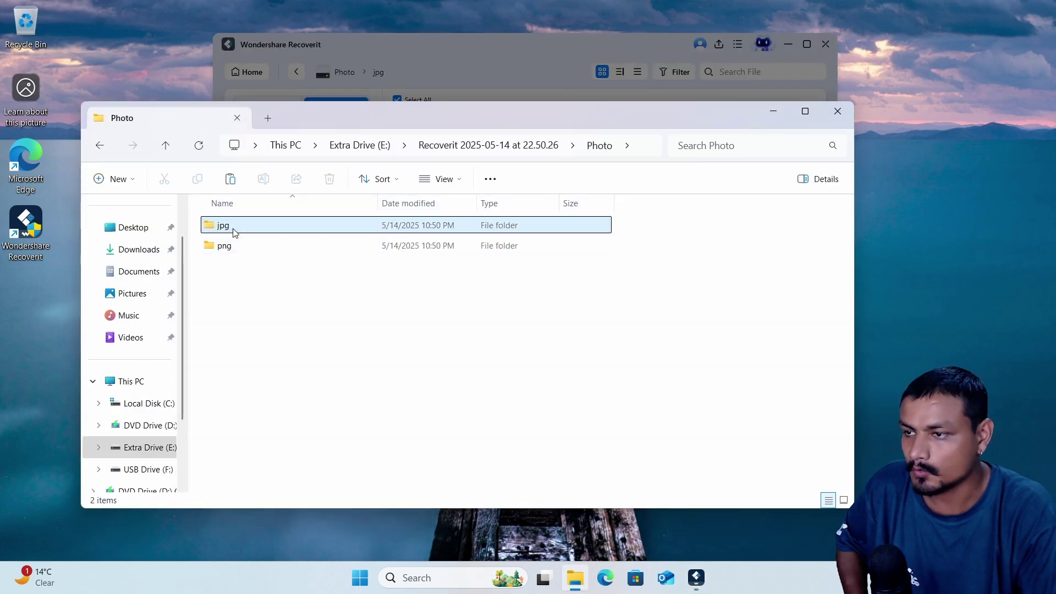
double_click(233, 227)
double_click(234, 241)
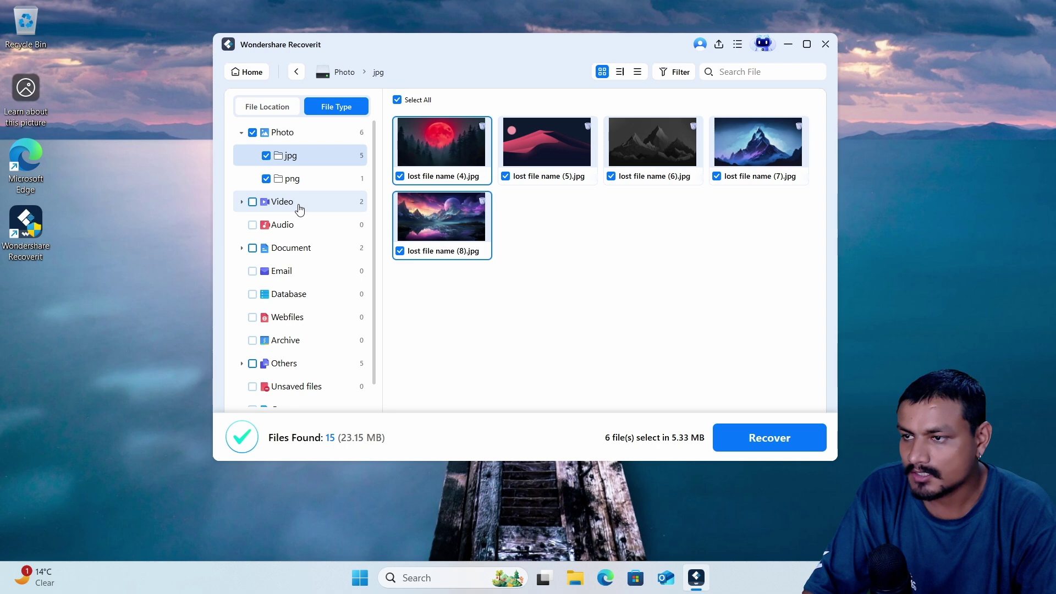
left_click(300, 209)
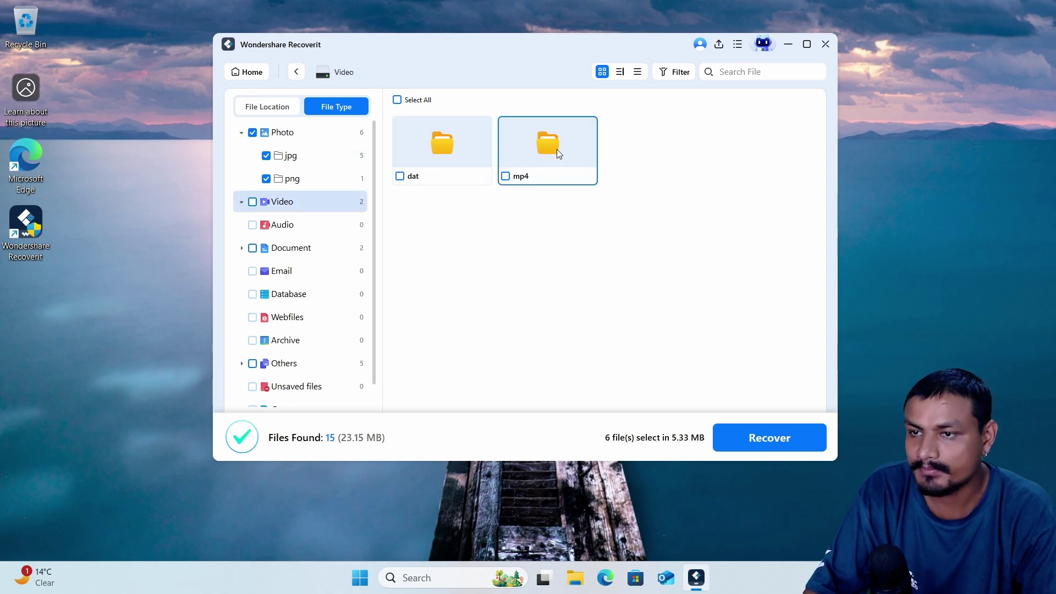
Preview the lost mp4 video, then recover the seven marked files to Extra Drive (E:).
double_click(547, 162)
left_click(441, 146)
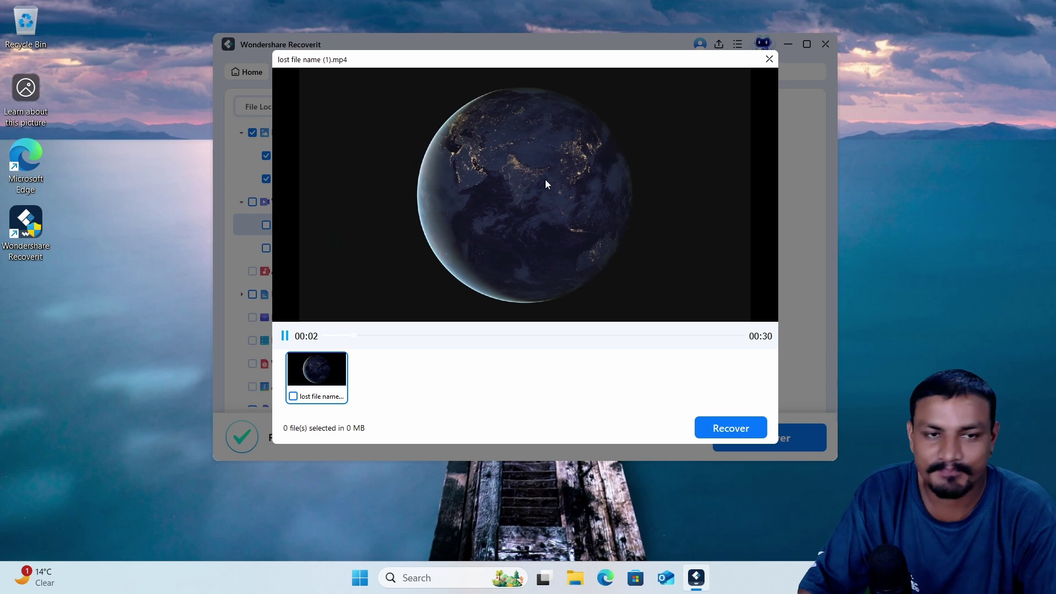
left_click(770, 59)
left_click(777, 445)
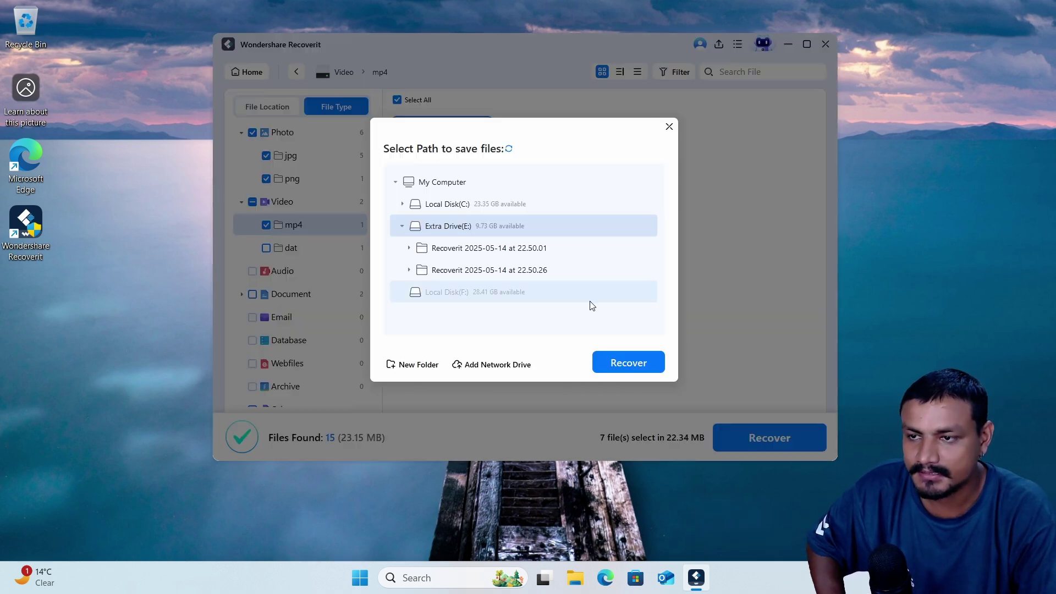
left_click(656, 362)
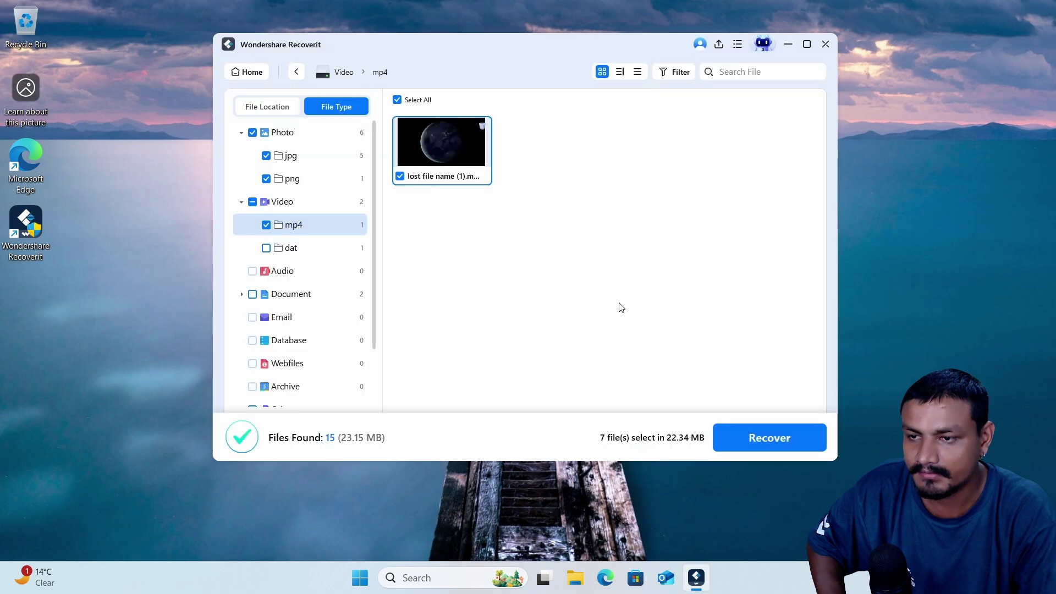
Play the recovered video from Extra Drive (E:) Video > mp4, then close Media Player.
left_click(388, 273)
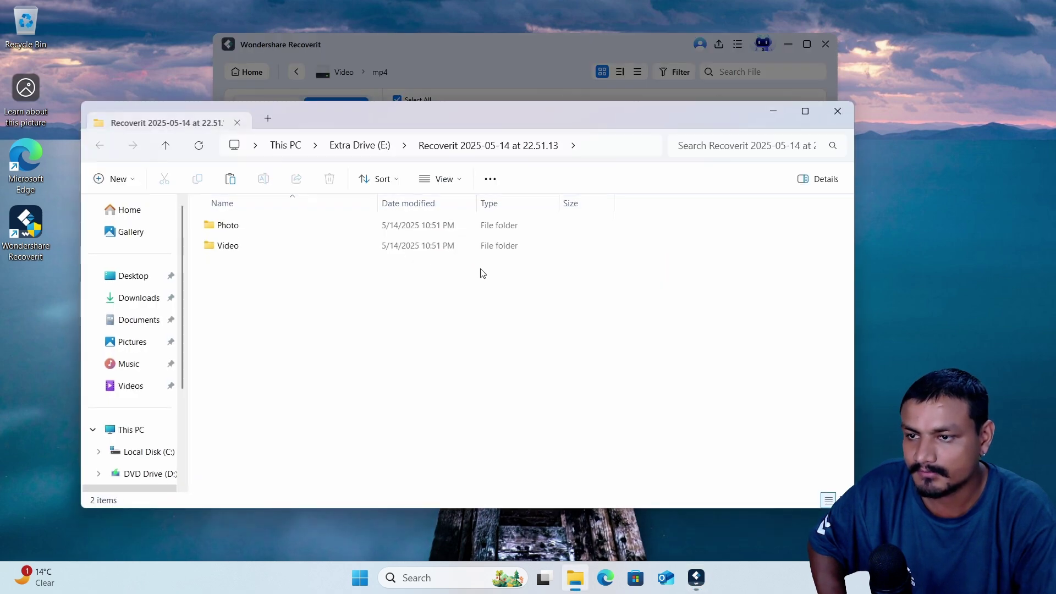
double_click(273, 248)
double_click(249, 228)
double_click(258, 253)
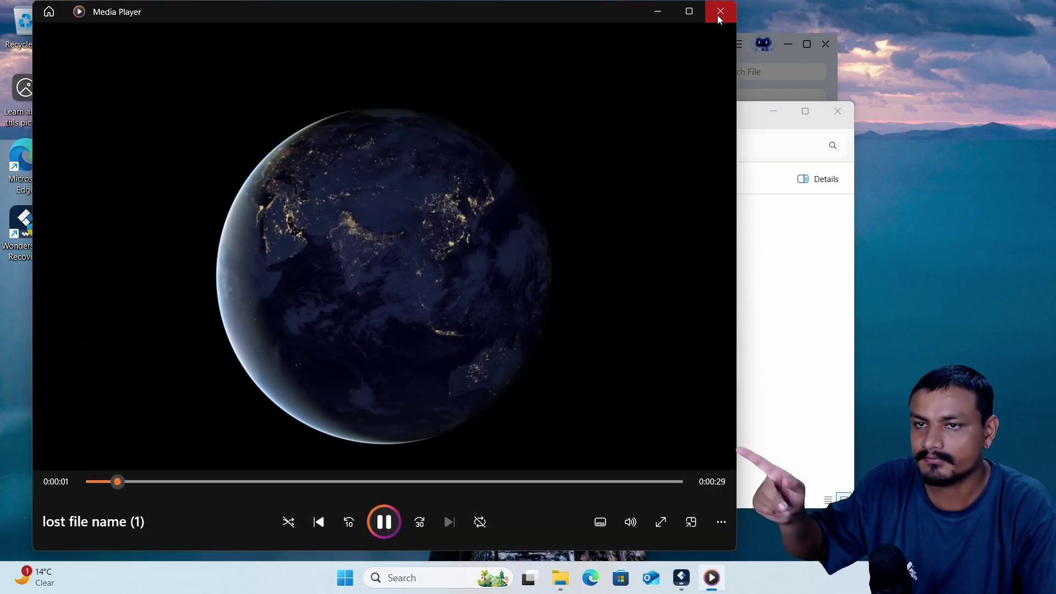
left_click(720, 11)
Close the previous recovery folder and dismiss the seven-files-recovered message.
left_click(837, 111)
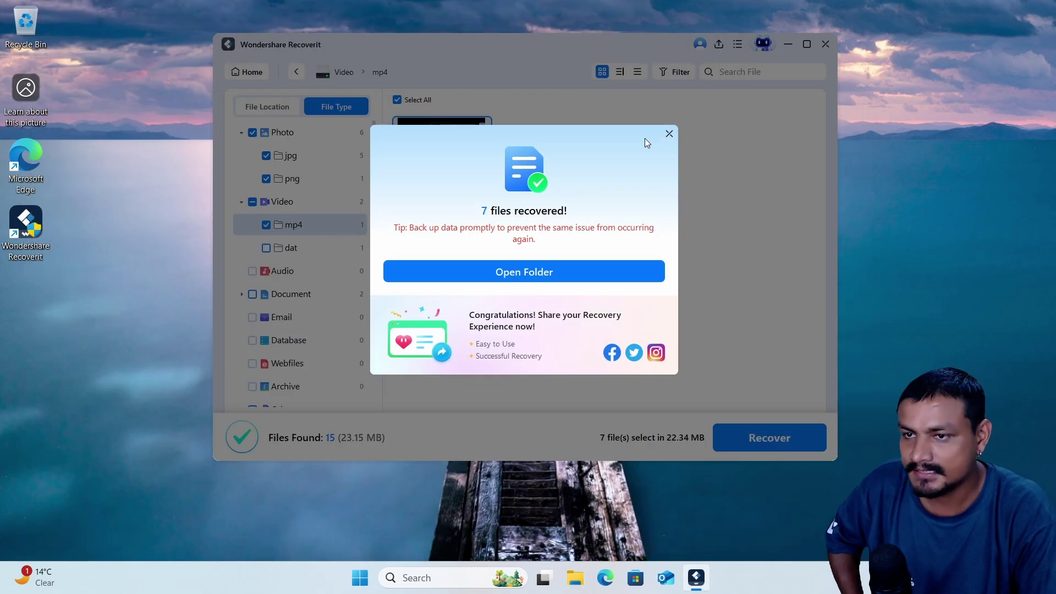
left_click(669, 134)
scroll(288, 308, "down", 1)
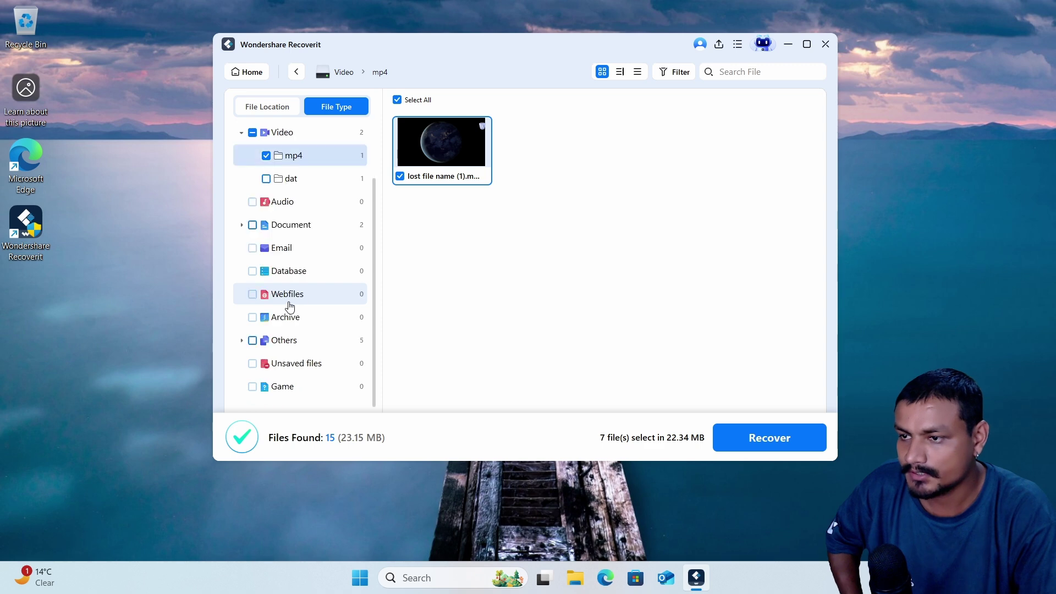
scroll(292, 319, "up", 1)
scroll(295, 258, "down", 1)
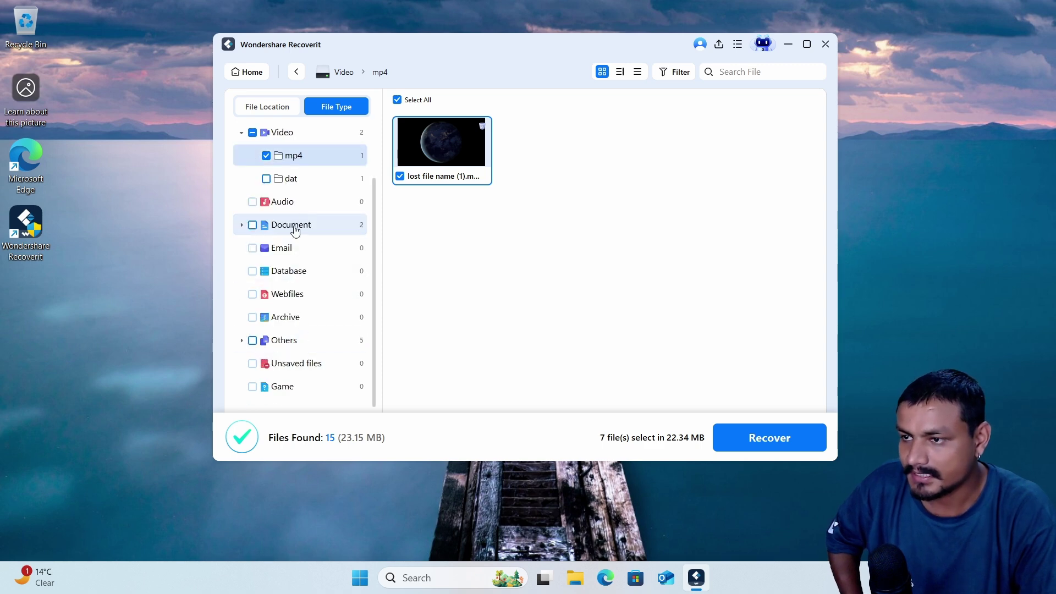
Preview lost file name (2).pdf under Document > pdf and recover it to Extra Drive(E:).
left_click(293, 230)
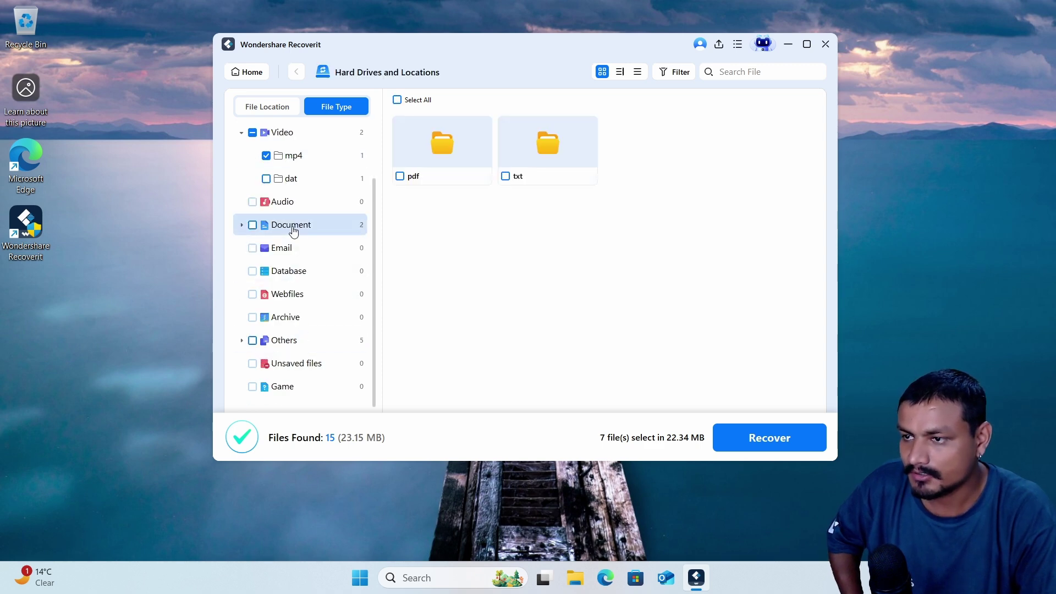
double_click(448, 154)
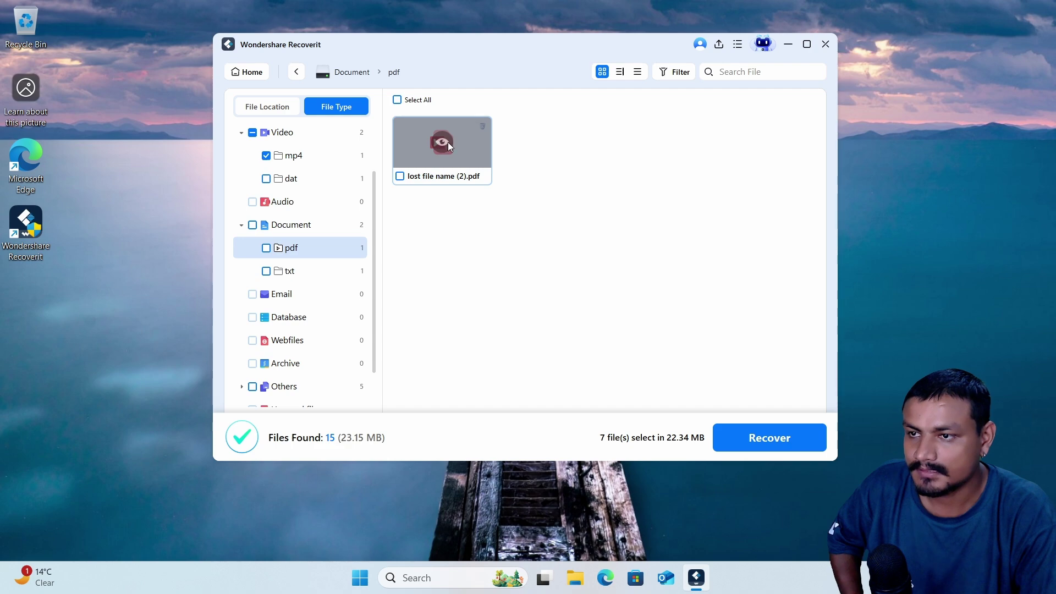
left_click(443, 144)
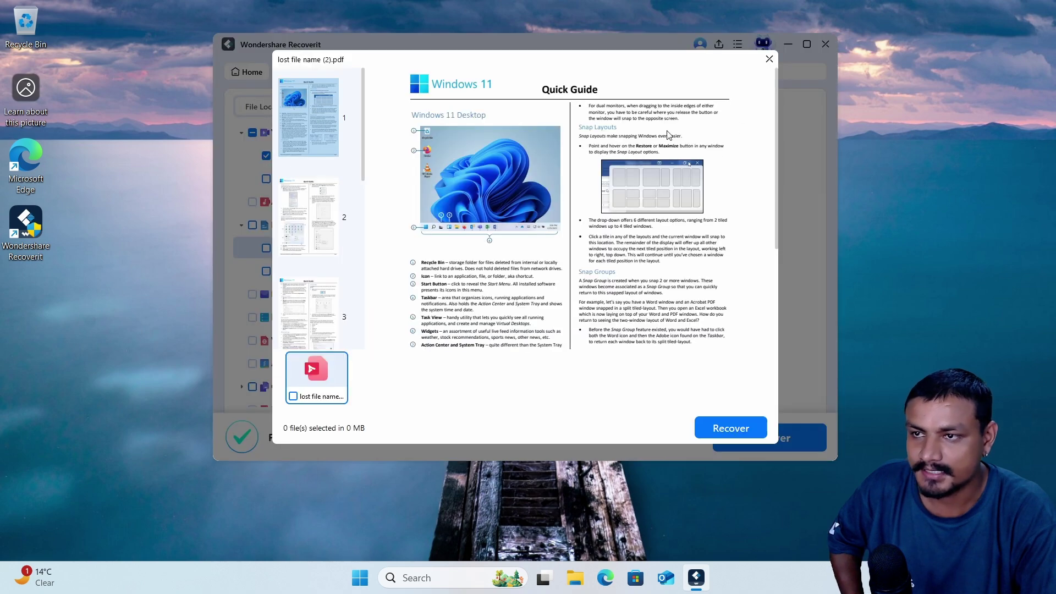
left_click(729, 429)
left_click(293, 396)
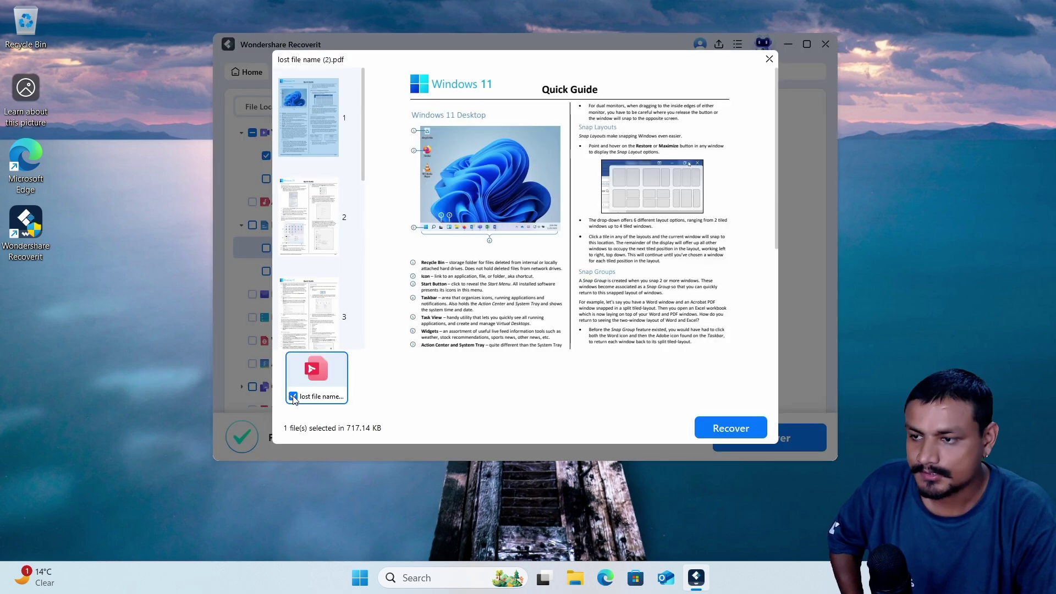
left_click(727, 431)
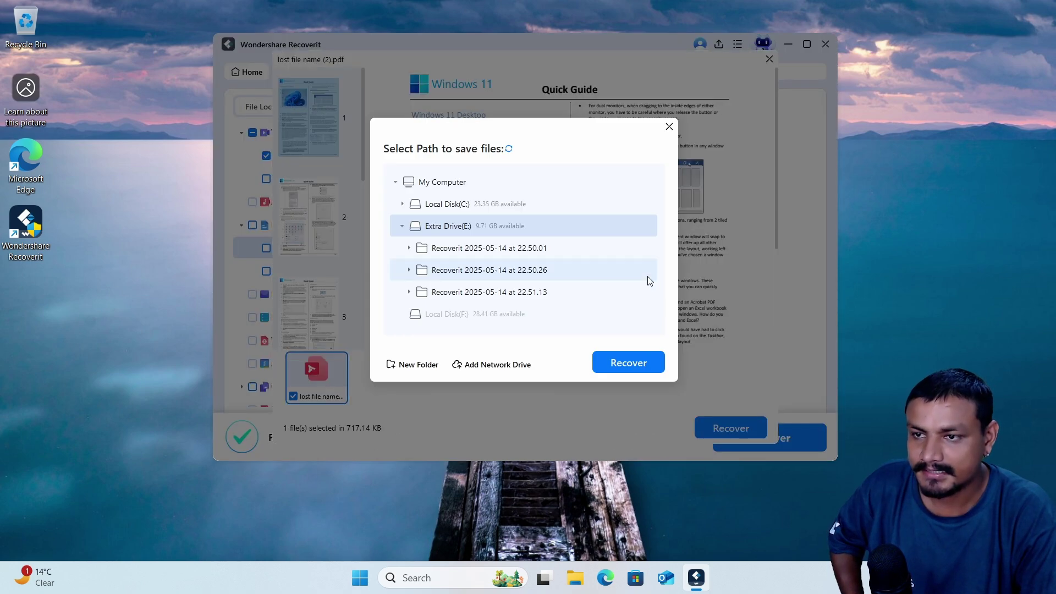
left_click(628, 365)
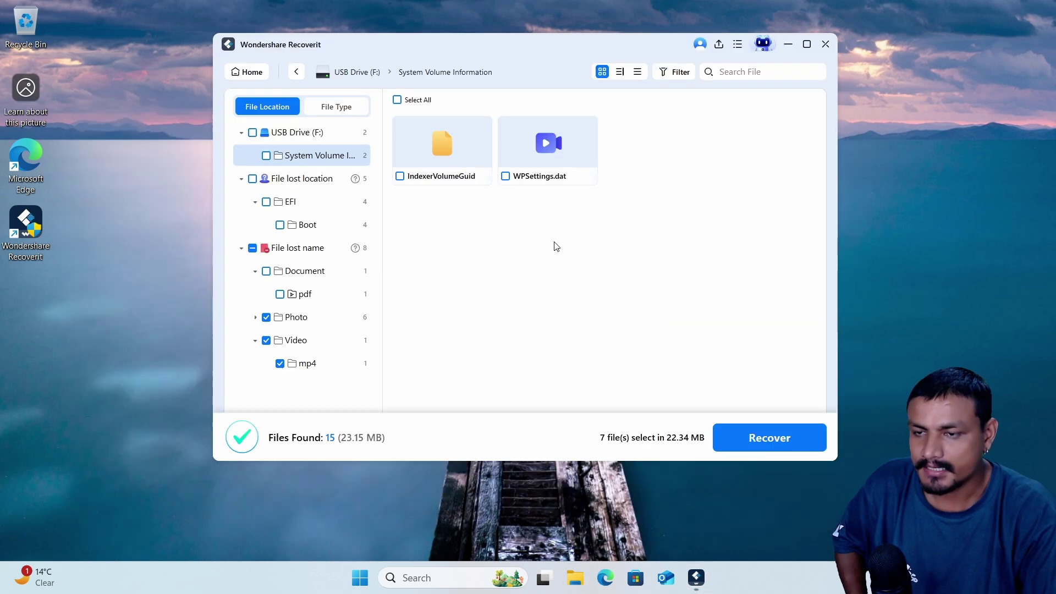
In File Explorer, select the 22.51.57 recovery folder on Extra Drive (E:).
key("super+e")
left_click_drag(519, 103, 688, 47)
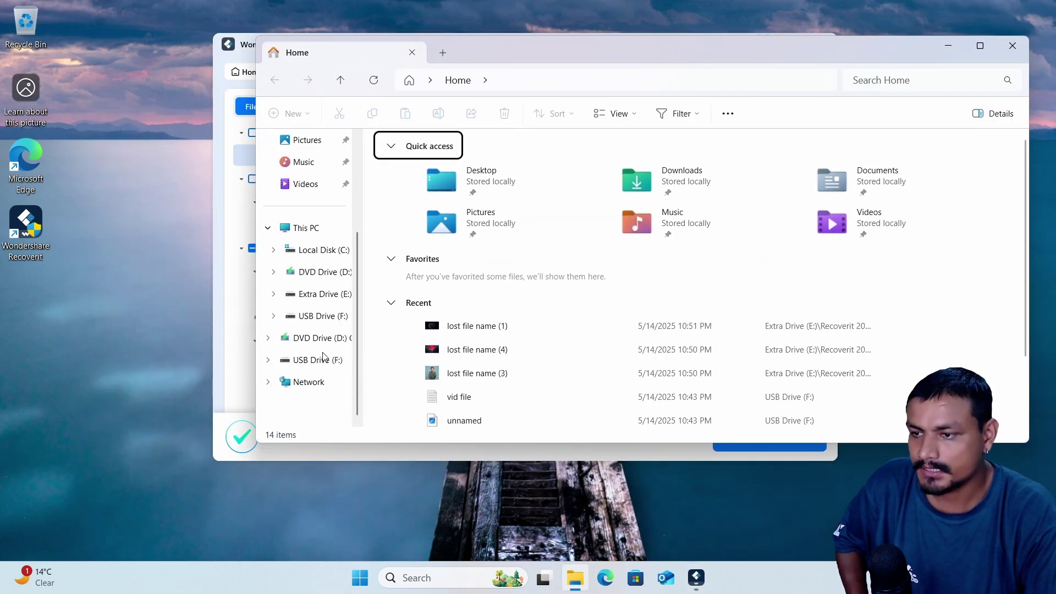
left_click(319, 296)
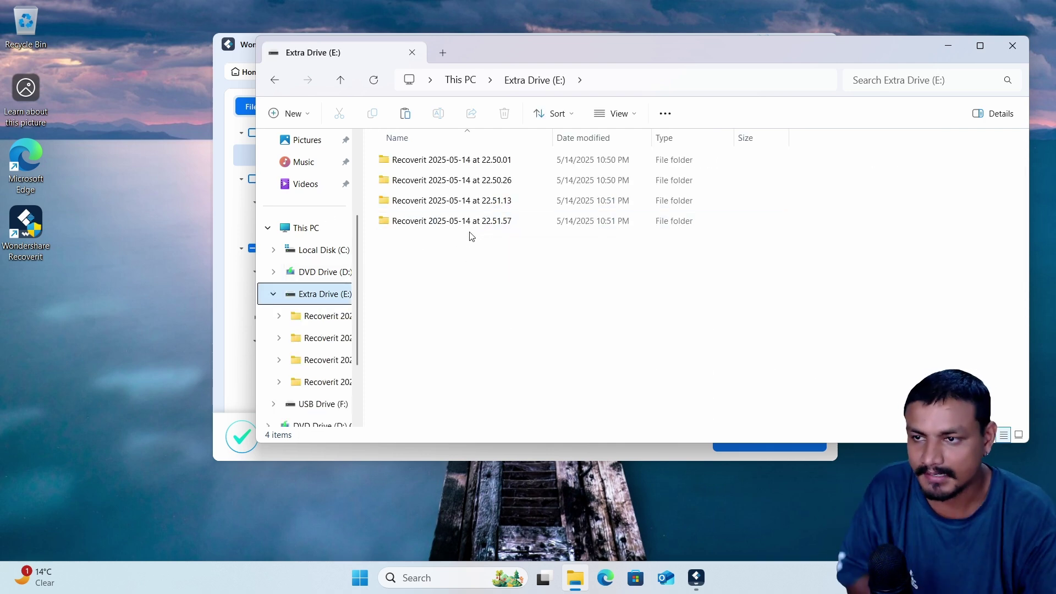
left_click(495, 223)
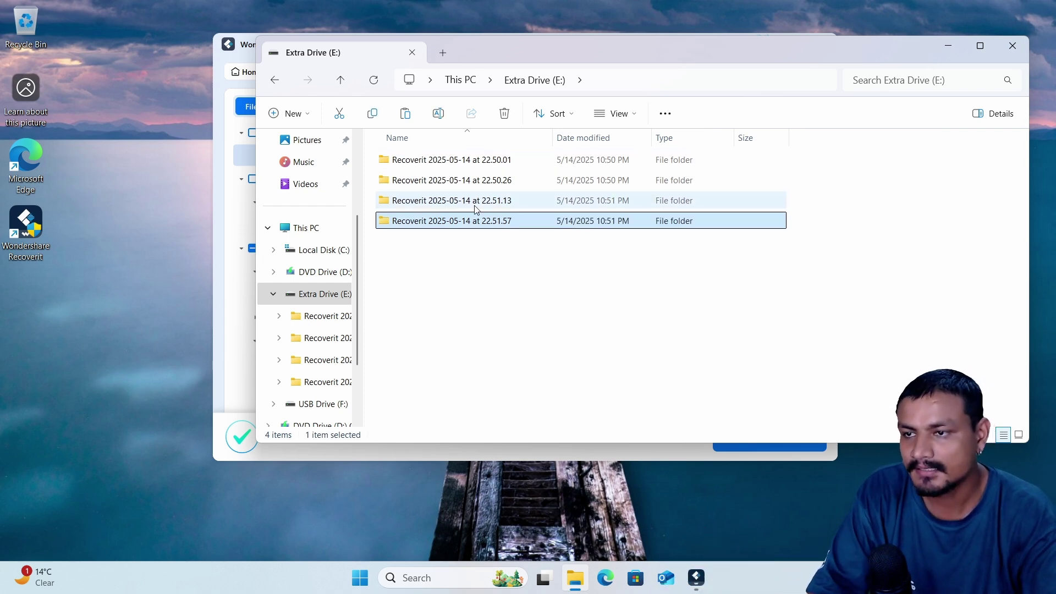
left_click_drag(472, 293, 490, 171)
left_click(495, 225)
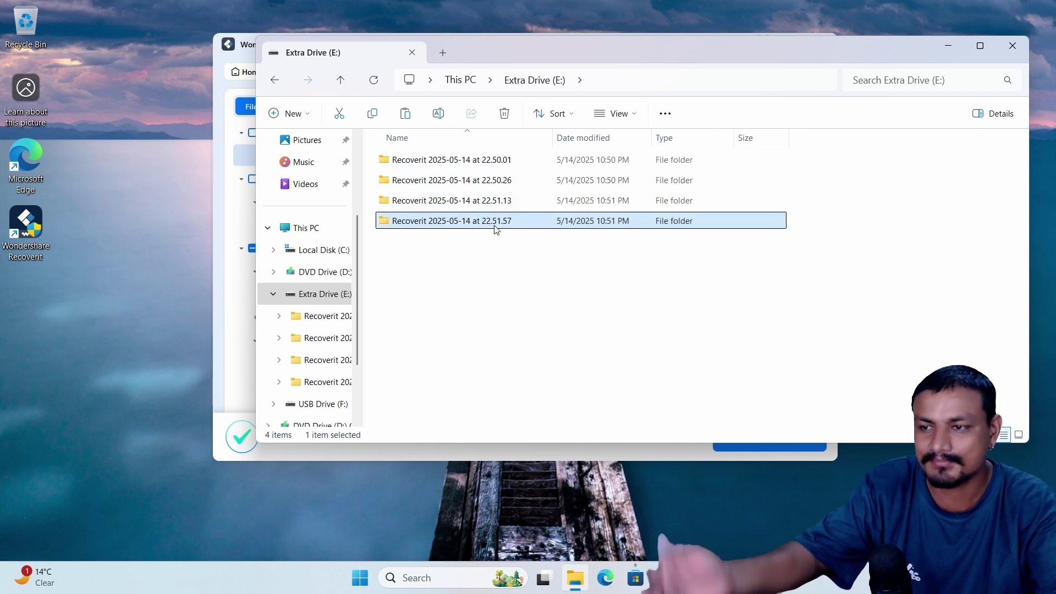
Open Document > pdf inside it and launch lost file name (2).pdf.
double_click(433, 225)
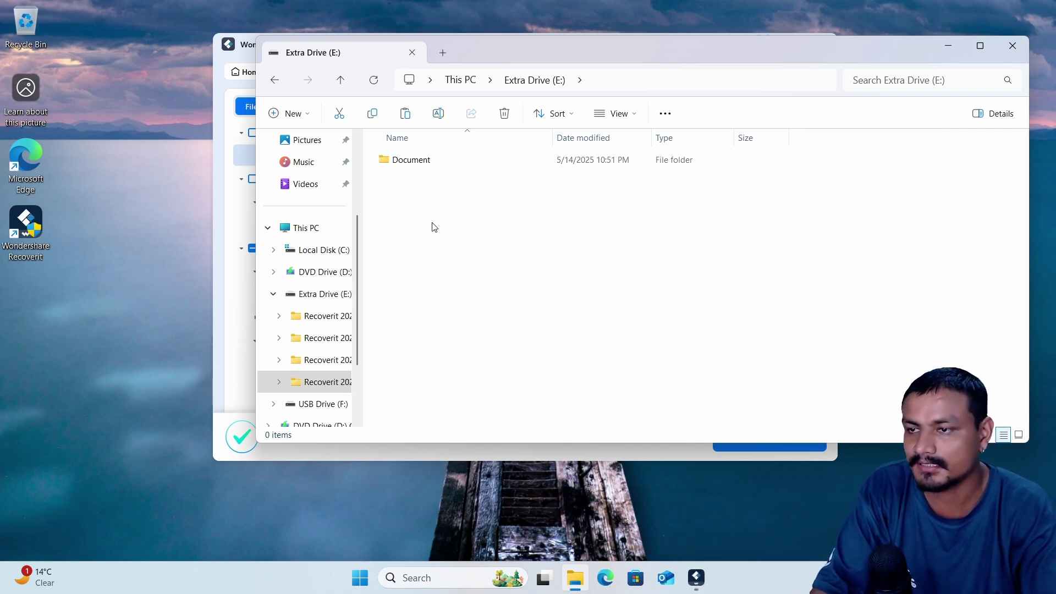
double_click(431, 161)
double_click(410, 161)
double_click(410, 161)
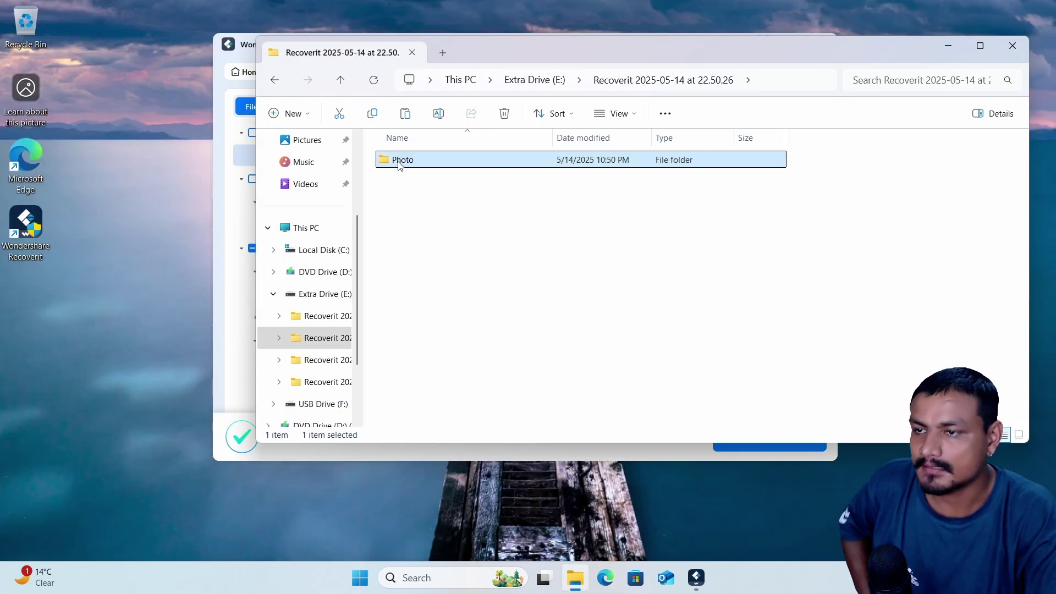
Open lost file name (4).jpg from Photo > jpg in Photos, then begin resetting this PC.
double_click(400, 161)
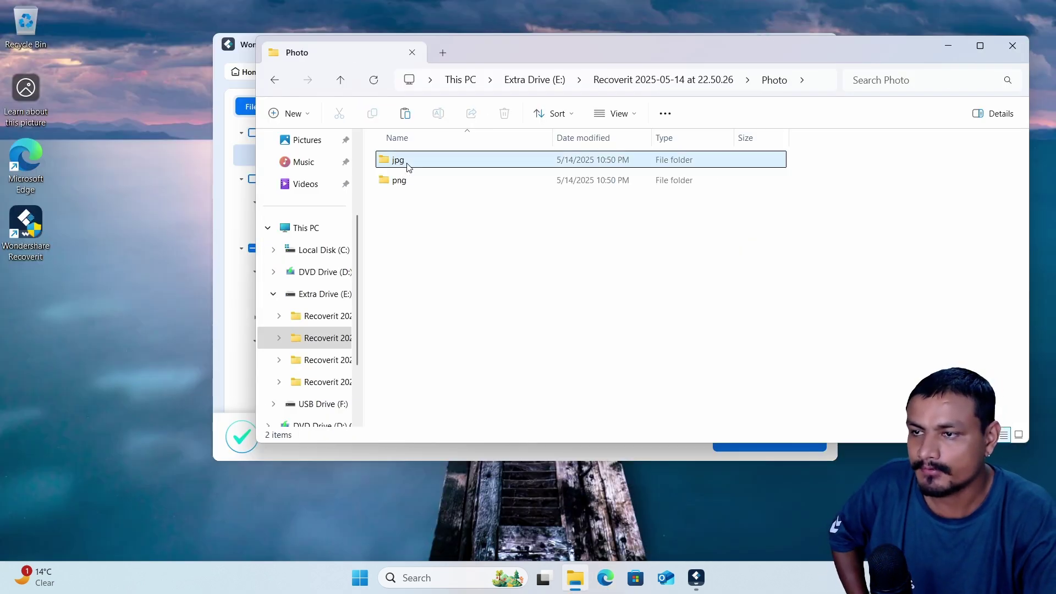
double_click(405, 161)
left_click(421, 184)
double_click(419, 185)
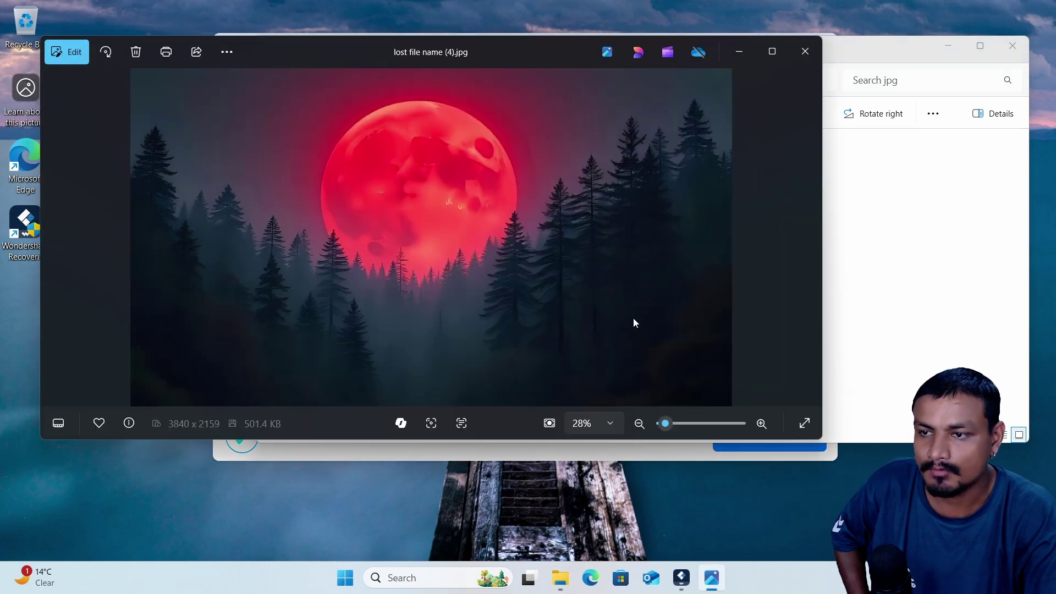
right_click(490, 226)
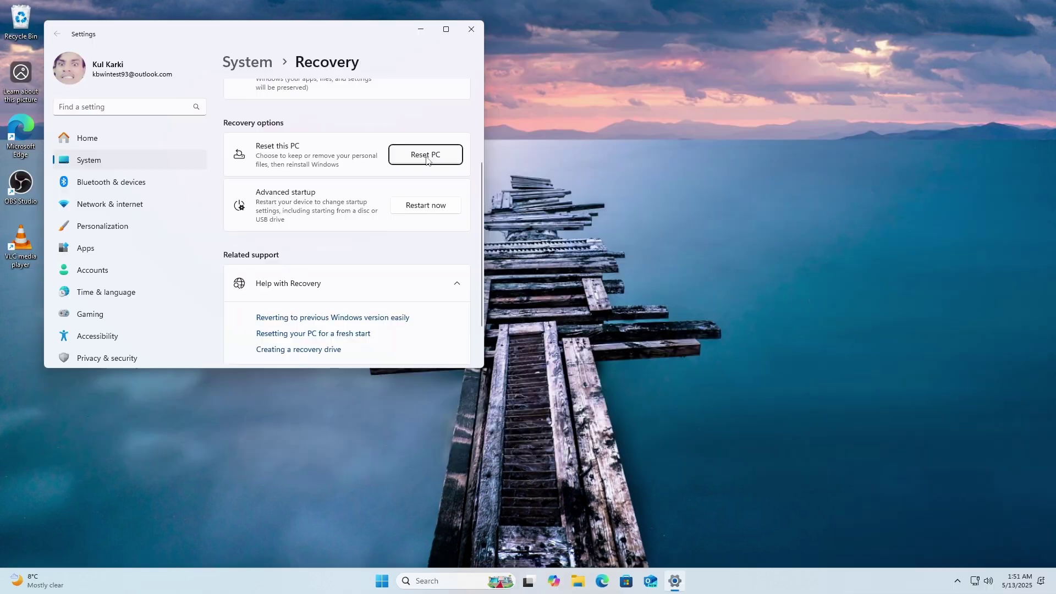
left_click(426, 157)
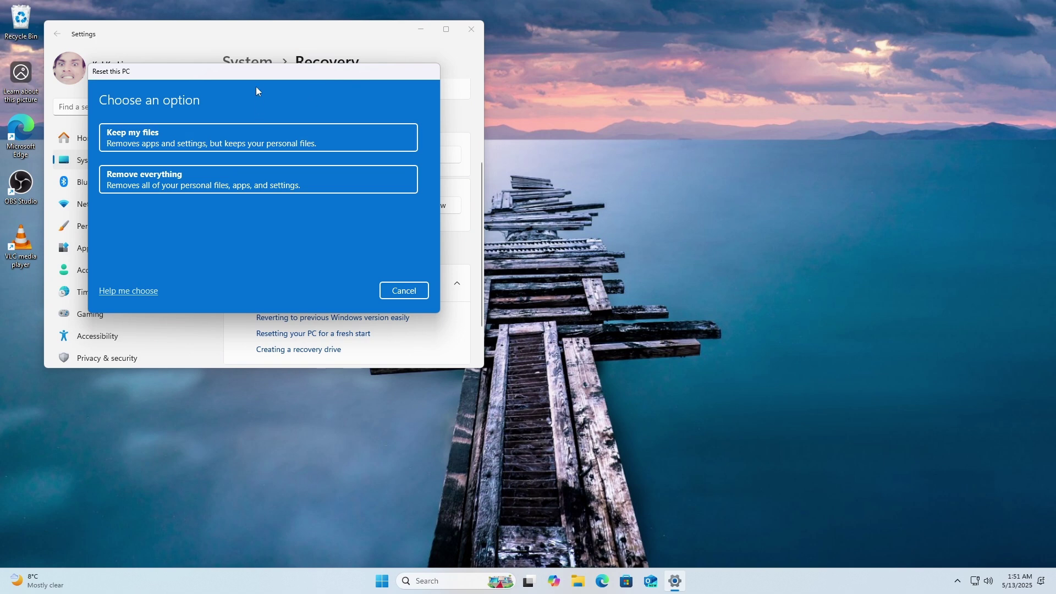
Choose Remove everything and confirm the reset of this PC.
left_click(163, 182)
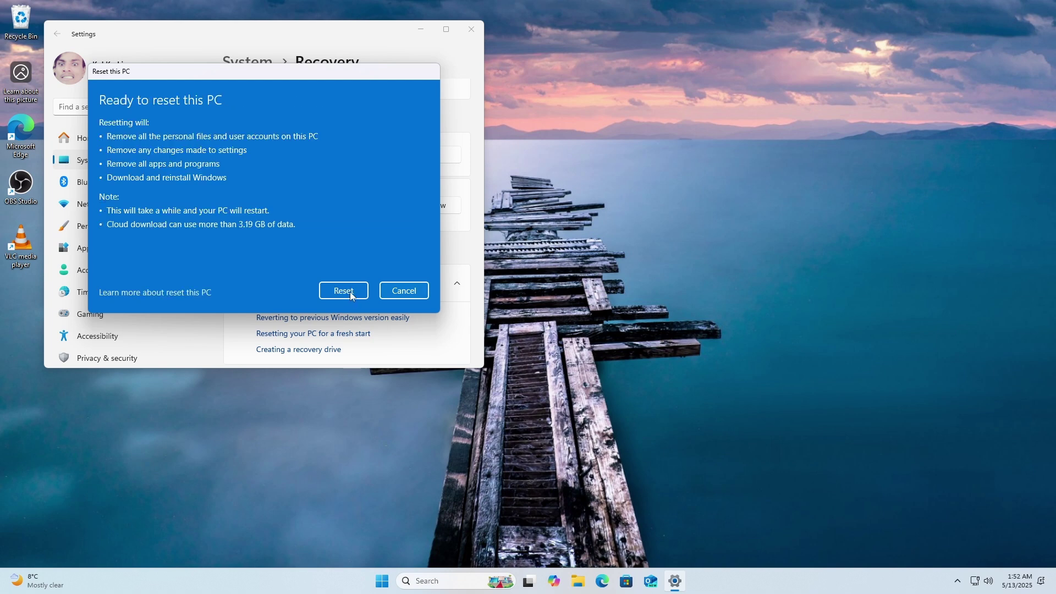
left_click(346, 292)
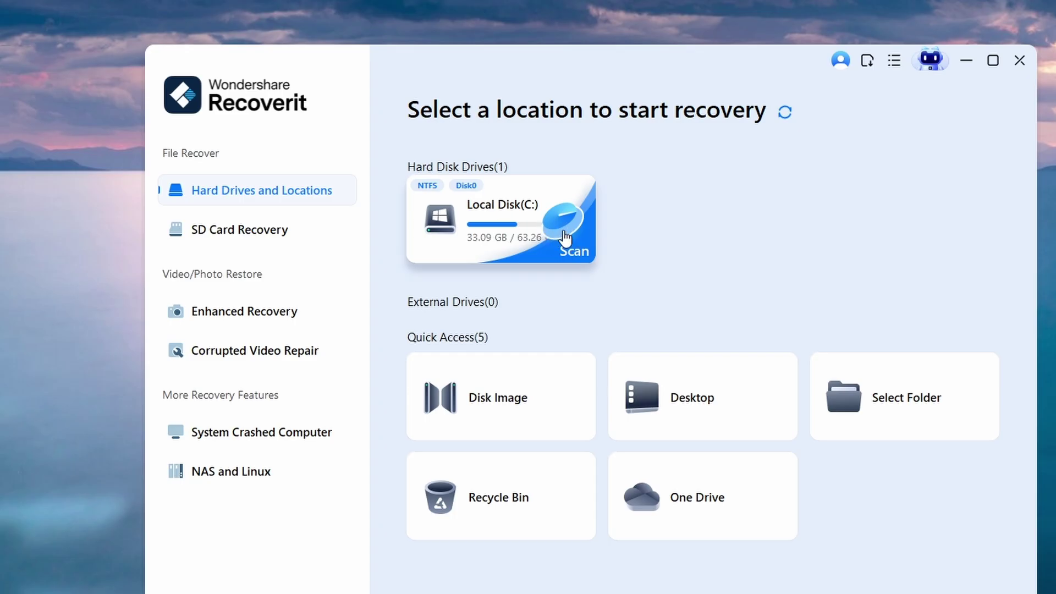
Start a lost-file scan on the Local Disk(C:) card.
left_click(565, 238)
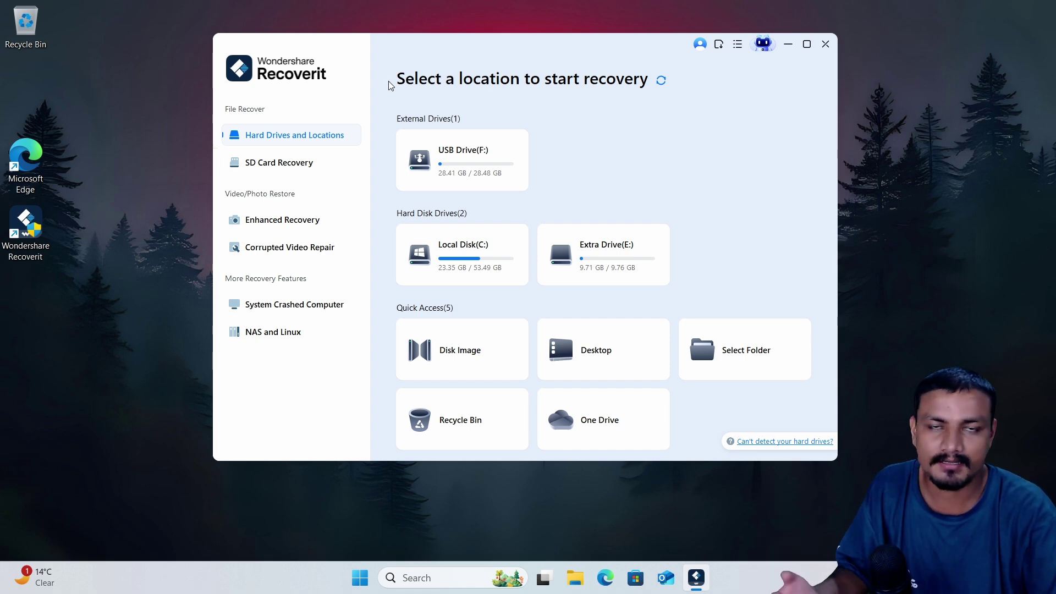
Switch to Enhanced Recovery, listing USB Drive (F:), Local Disk (C:) and Extra Drive (E:).
mouse_move(430, 190)
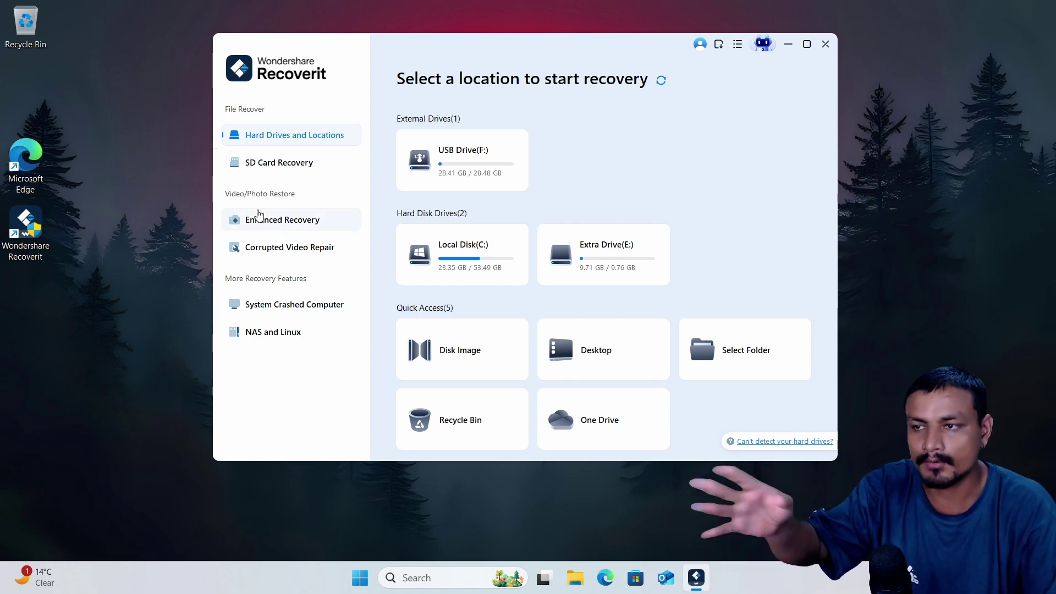
left_click(278, 229)
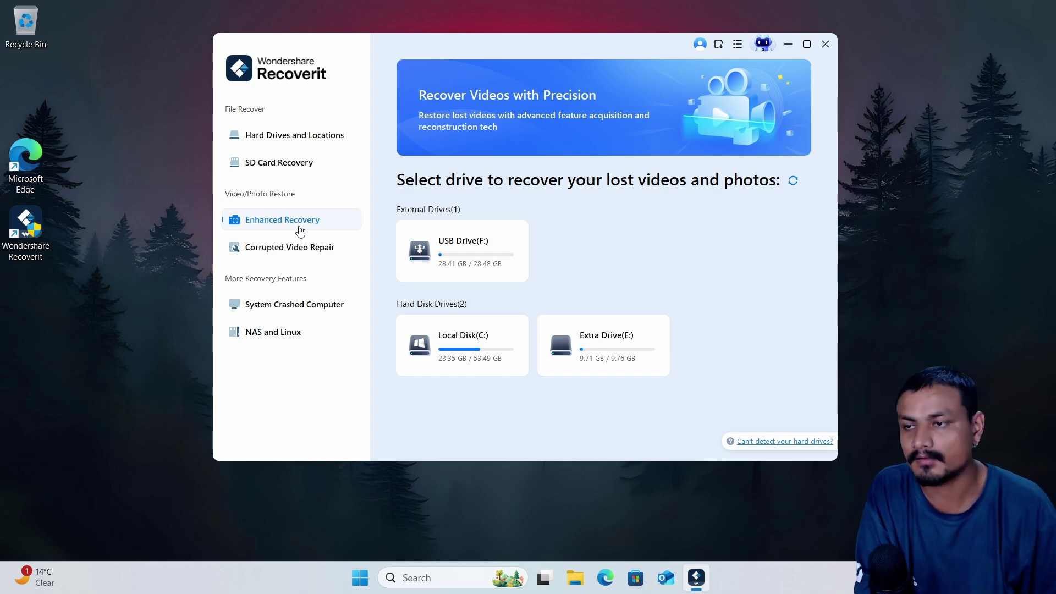
View the Corrupted Video Repair, System Crashed Computer, and NAS and Linux pages in turn.
left_click(292, 256)
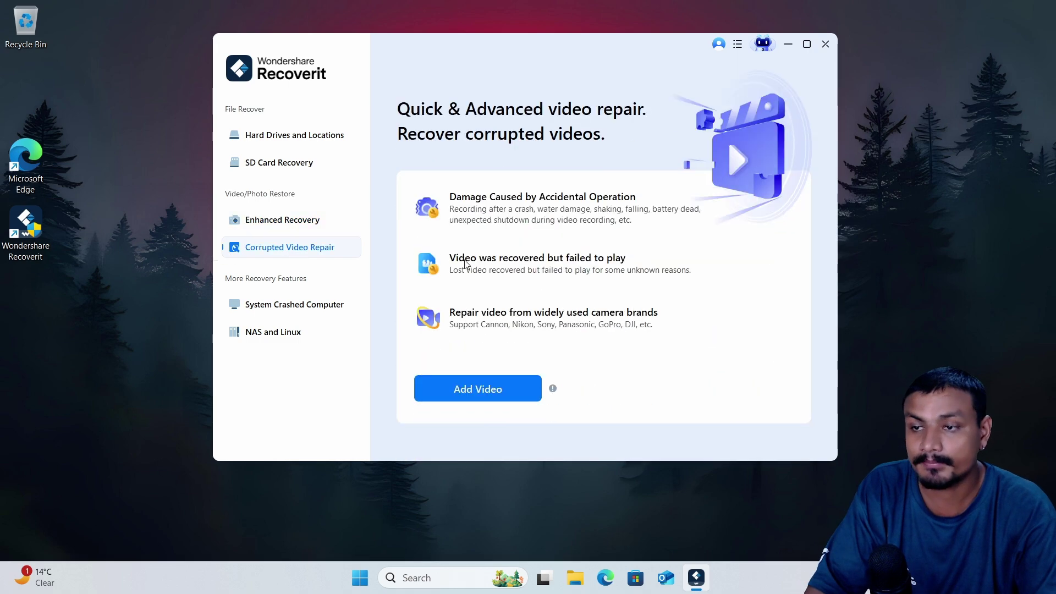
left_click(295, 307)
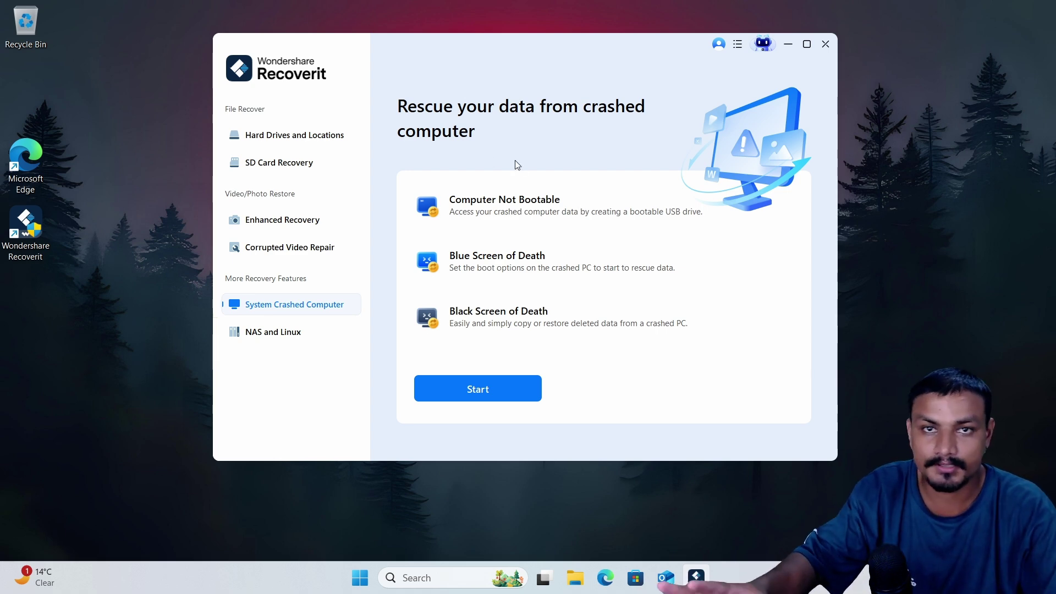
left_click(350, 334)
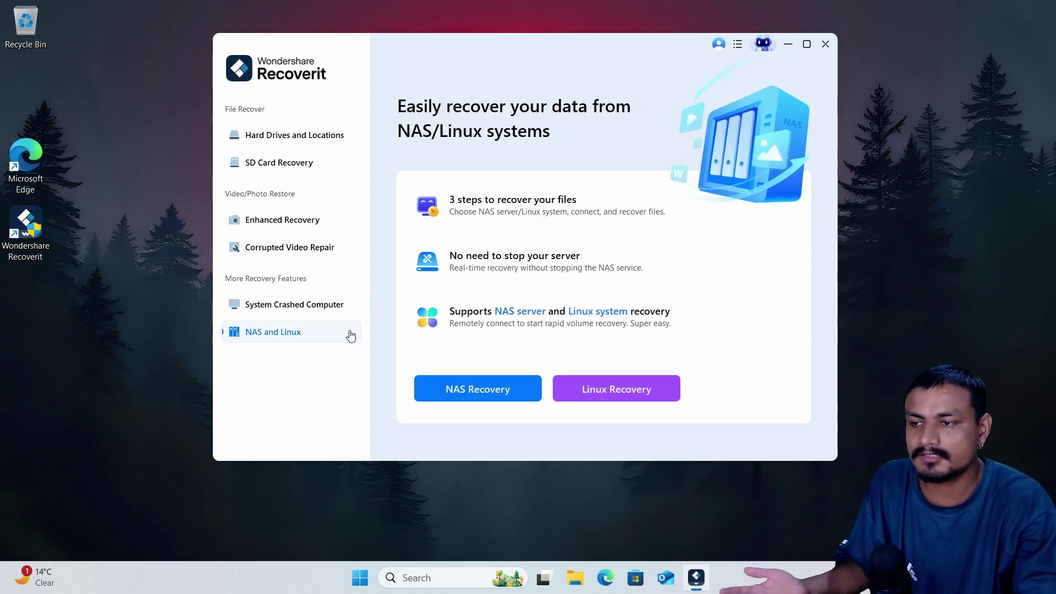